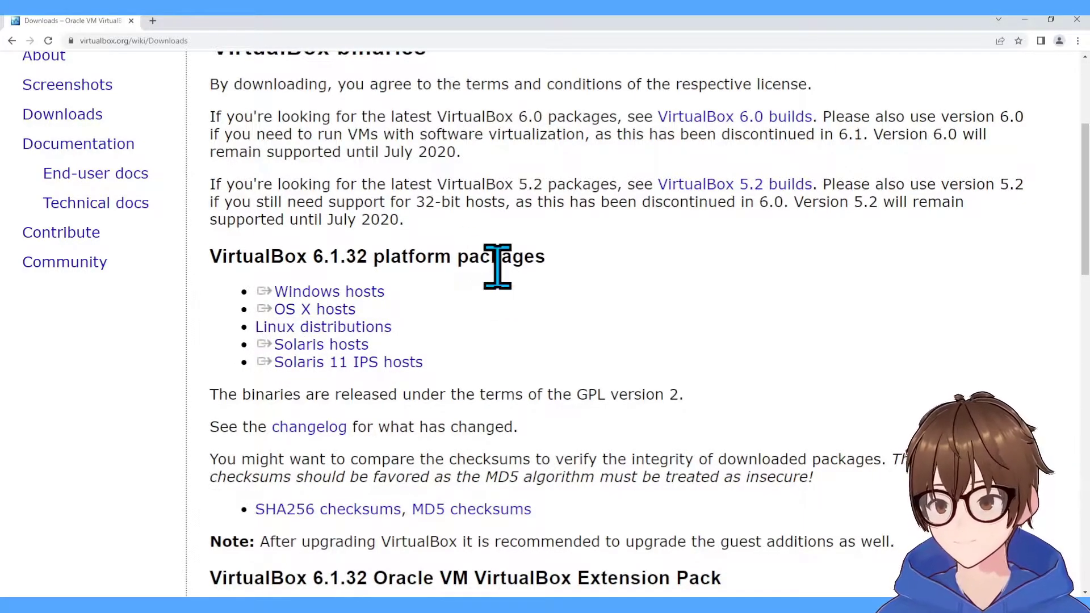
Download the VirtualBox 6.1.32 package for Windows hosts and install it with all default features and shortcuts, starting VirtualBox on completion
click(356, 294)
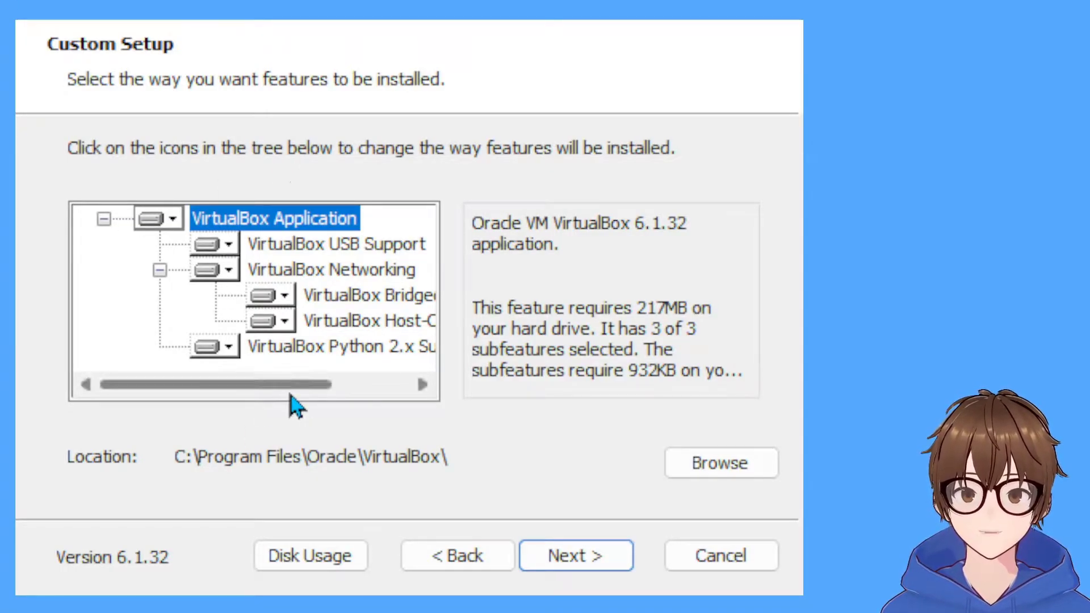
drag(290, 386, 250, 385)
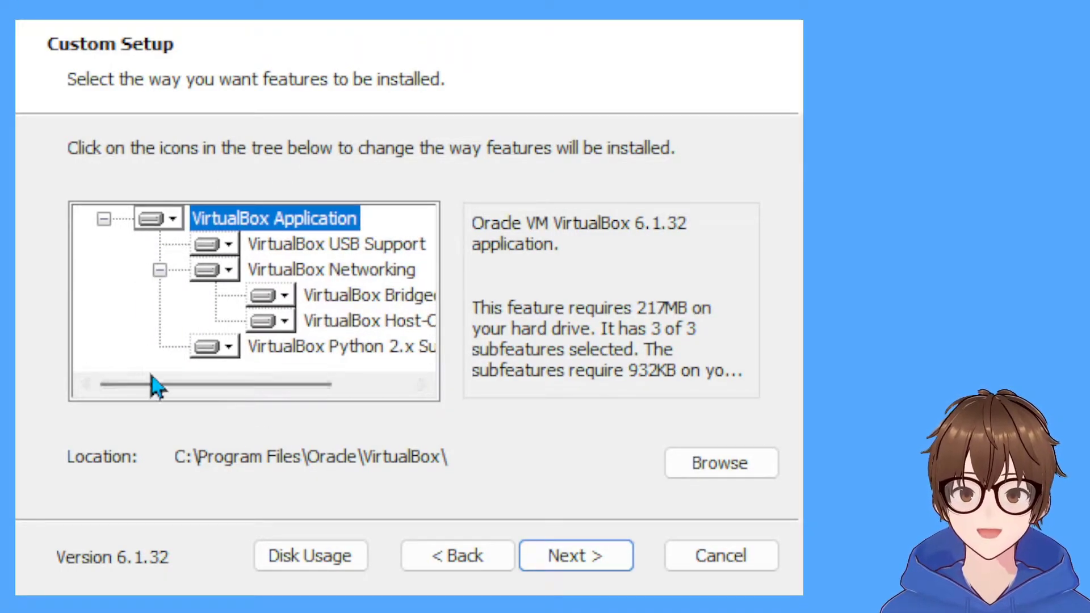
click(601, 563)
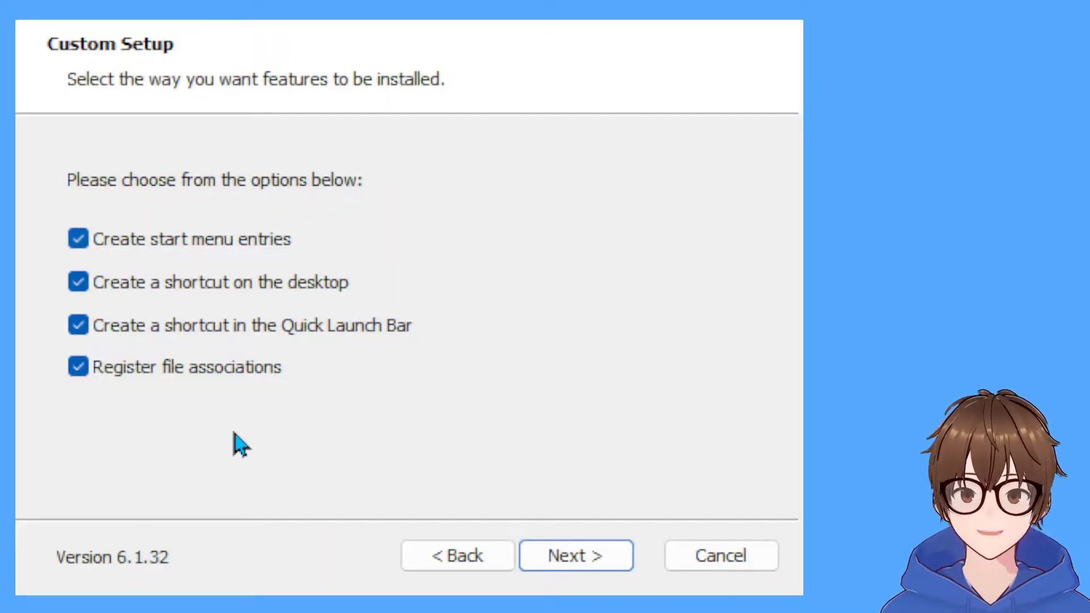
click(583, 553)
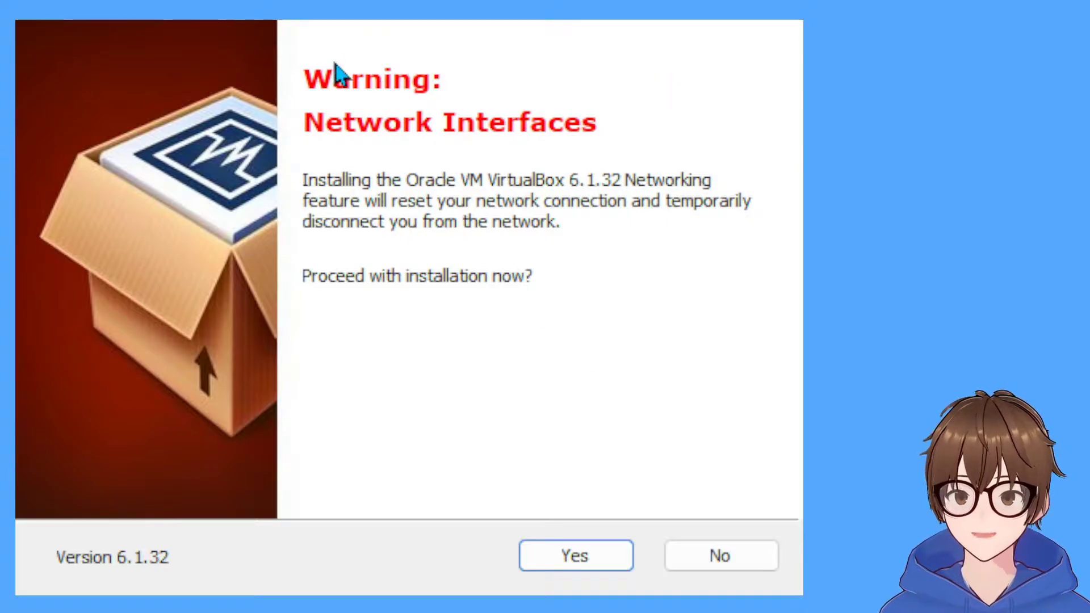
click(616, 562)
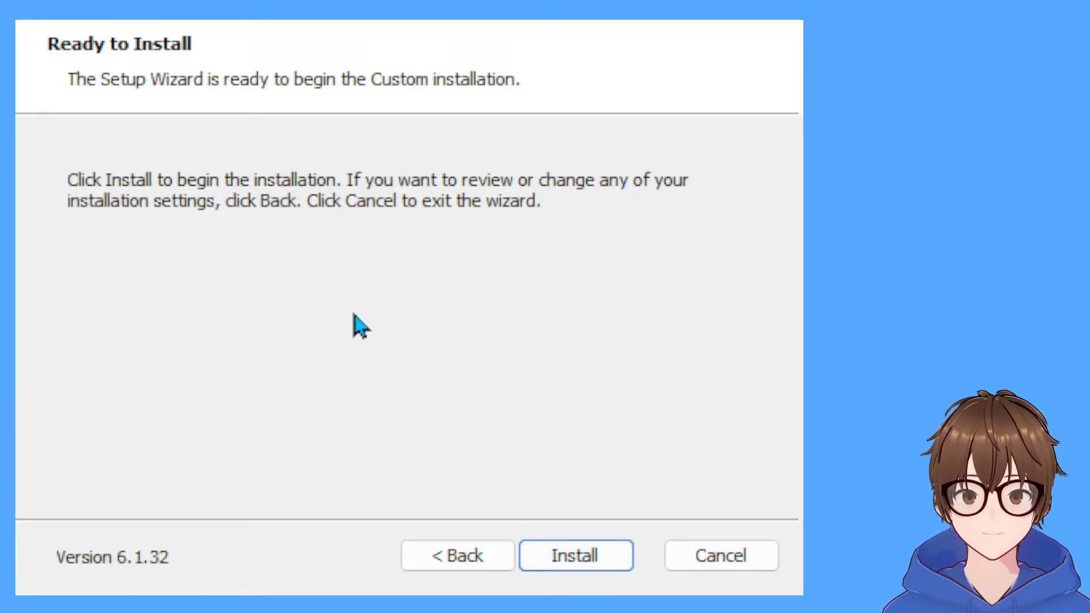
click(570, 574)
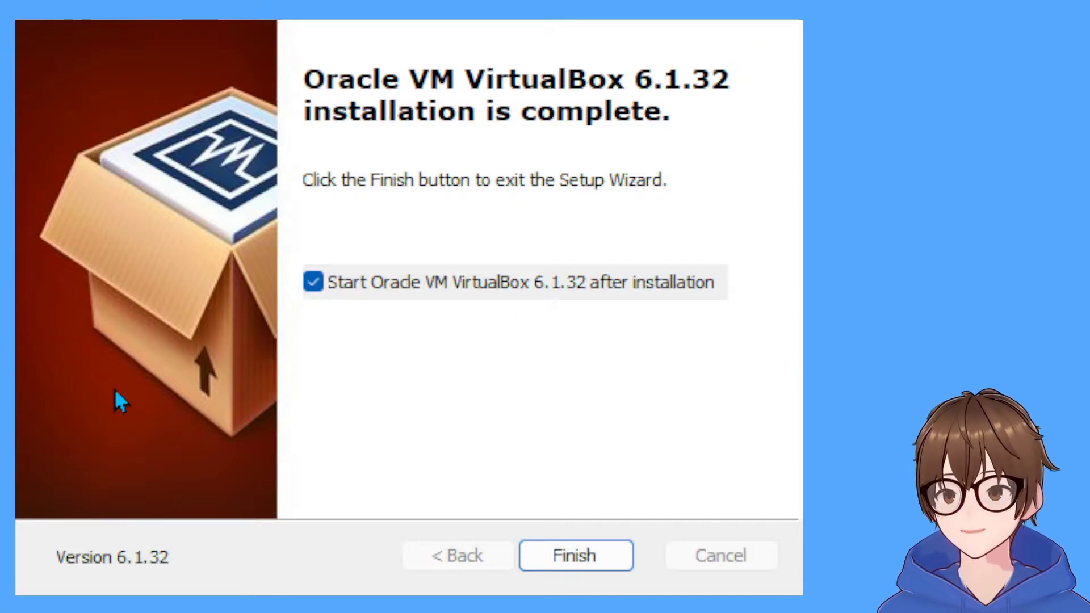
click(562, 564)
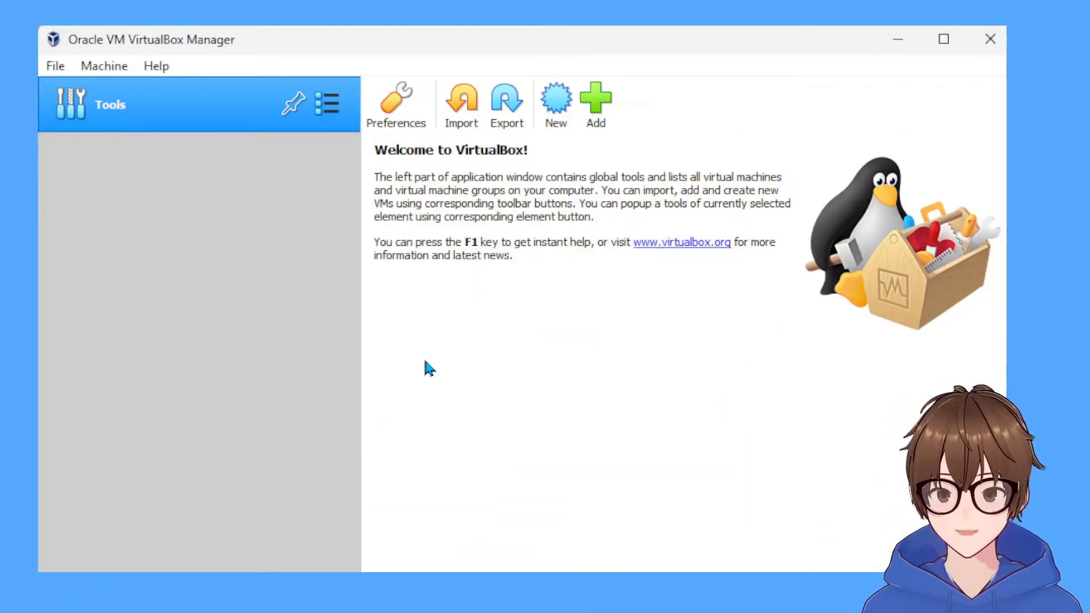
Start a new virtual machine named Ubuntu VM, with type Linux, version Ubuntu (64-bit) and 1024 MB of memory
click(565, 121)
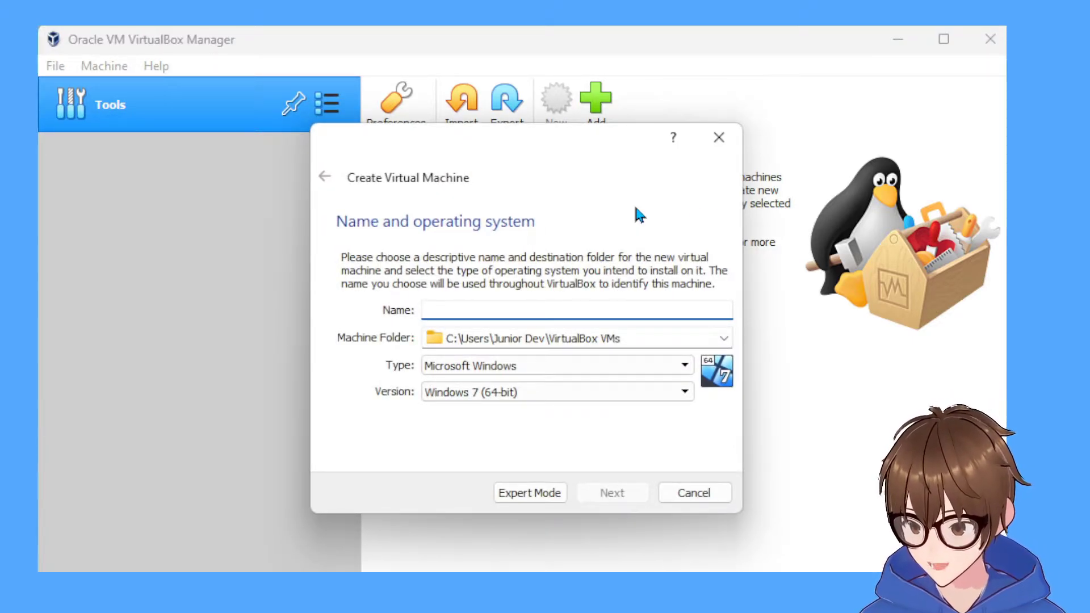
text(Ubuntu)
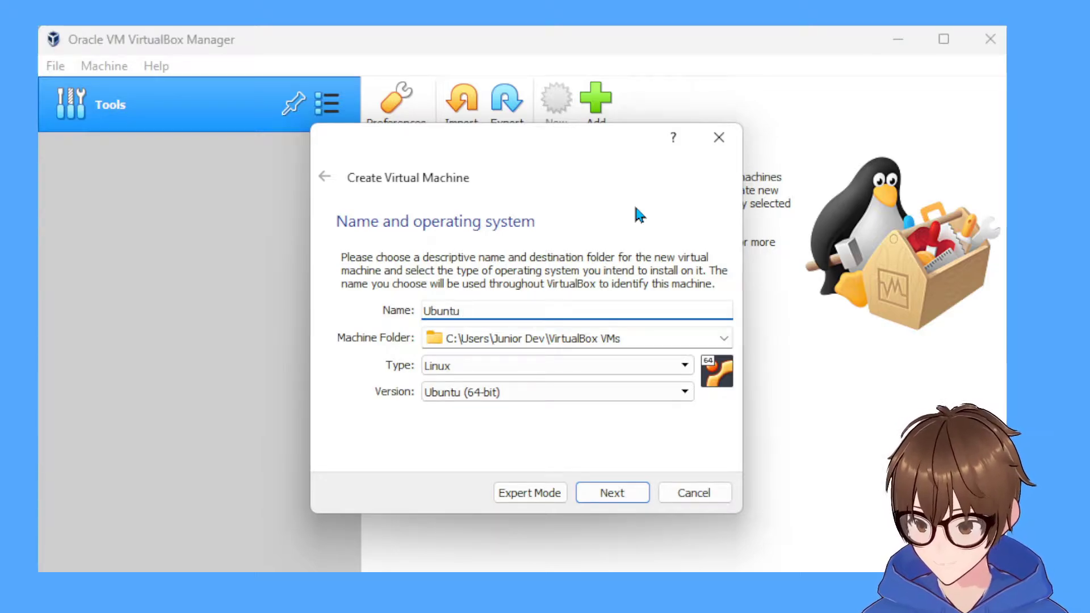
text( VM)
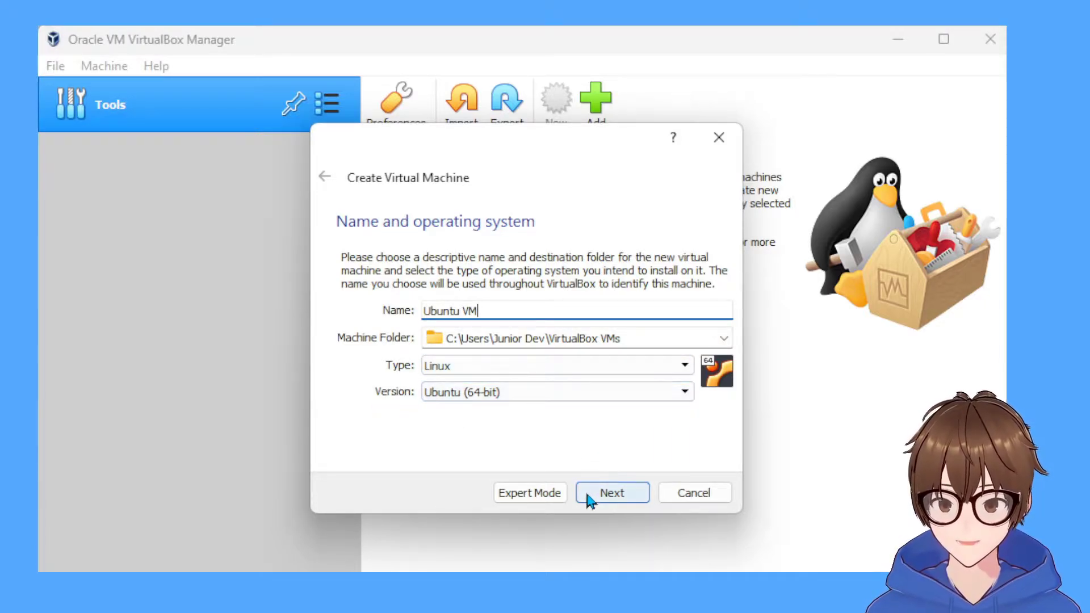
click(614, 494)
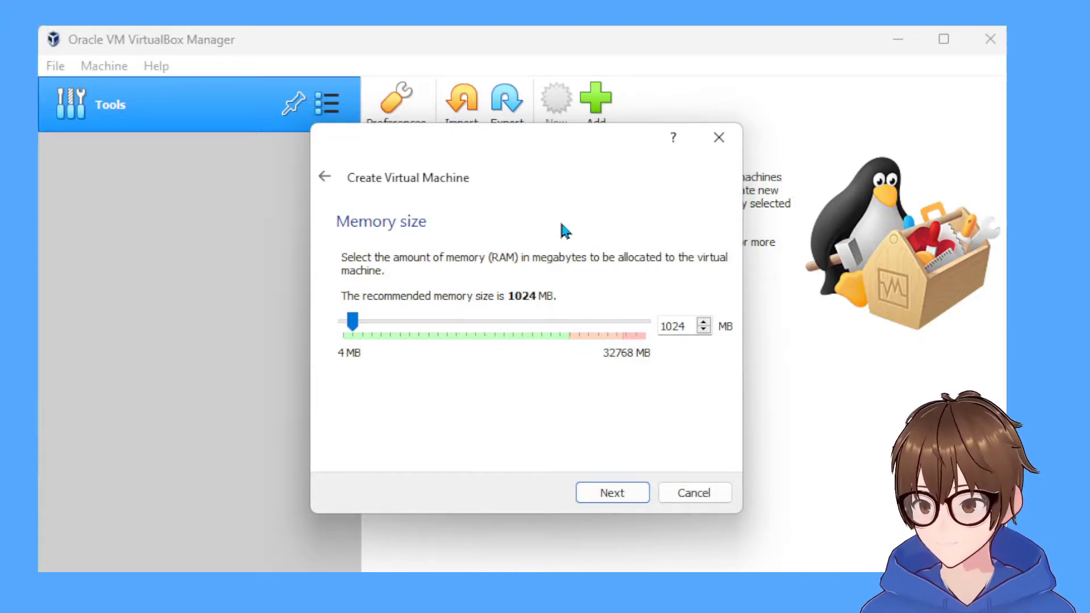
click(633, 498)
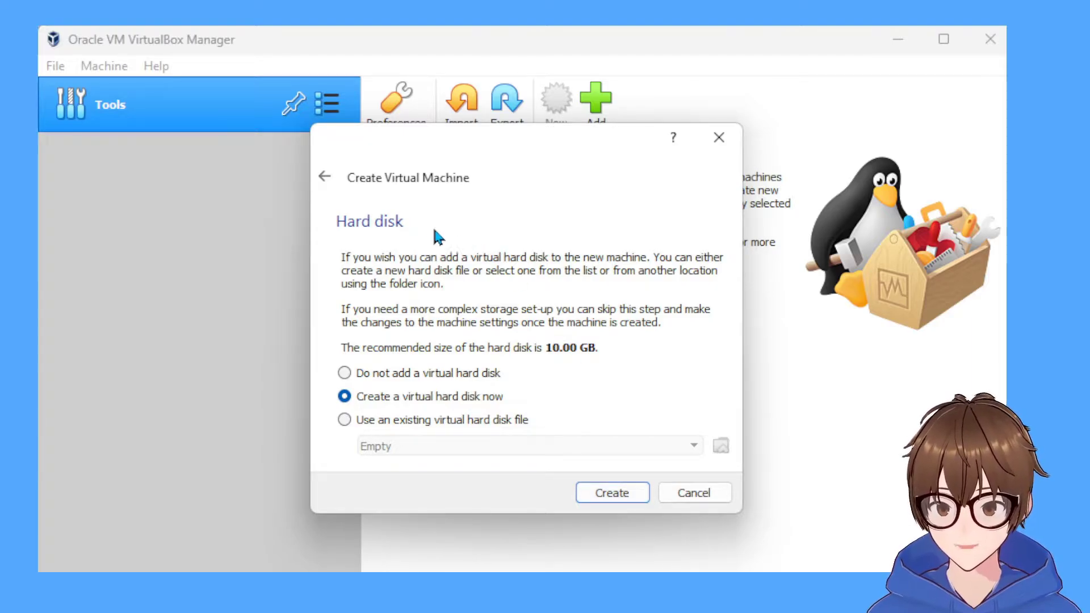
Create a 10.00 GB dynamically allocated VDI virtual hard disk for the new machine
click(631, 489)
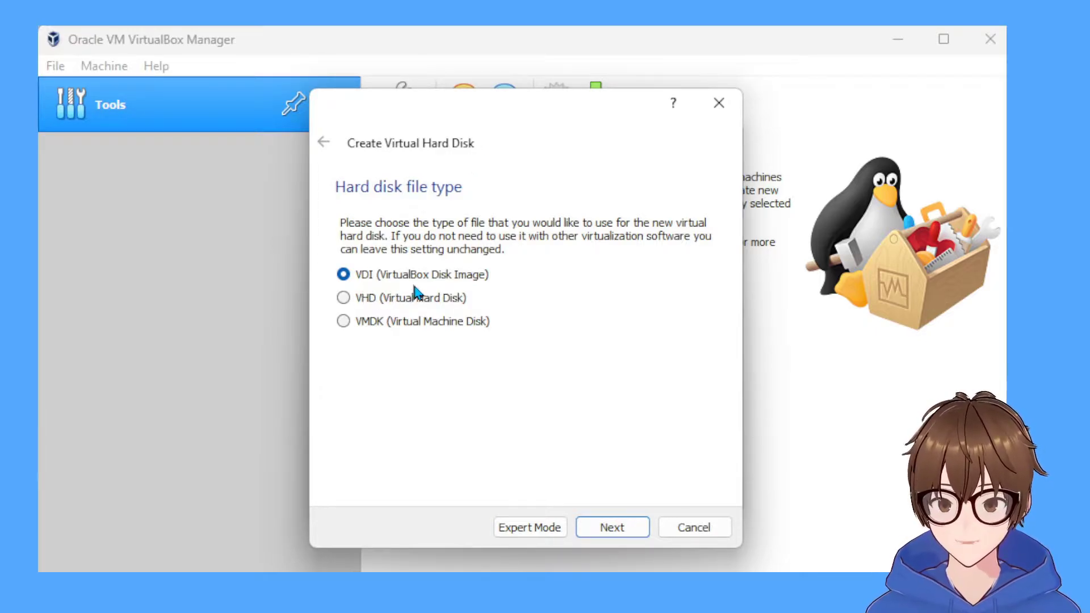
click(612, 527)
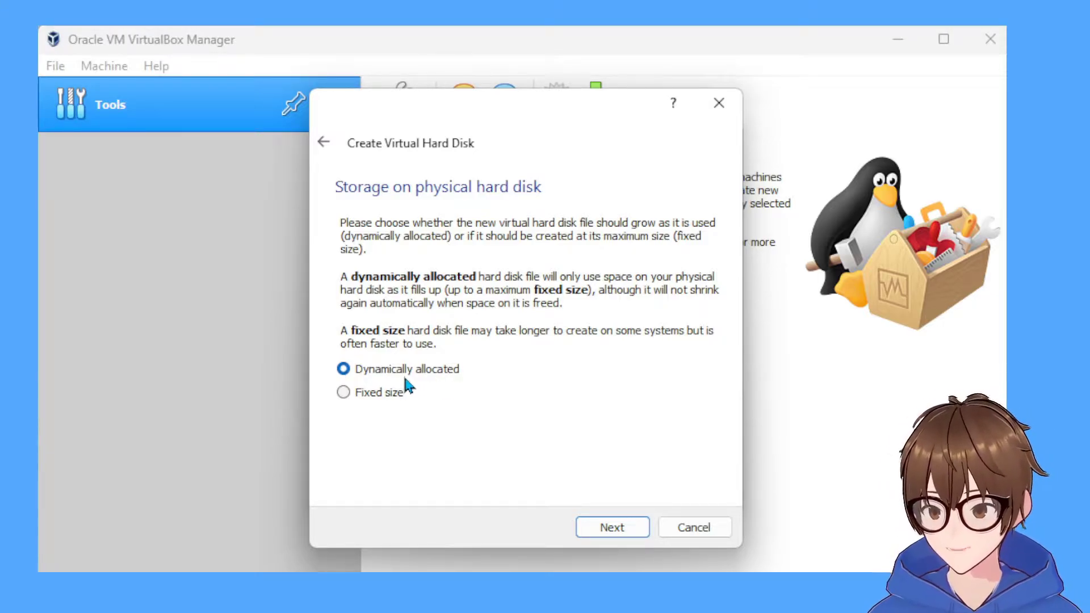
click(379, 394)
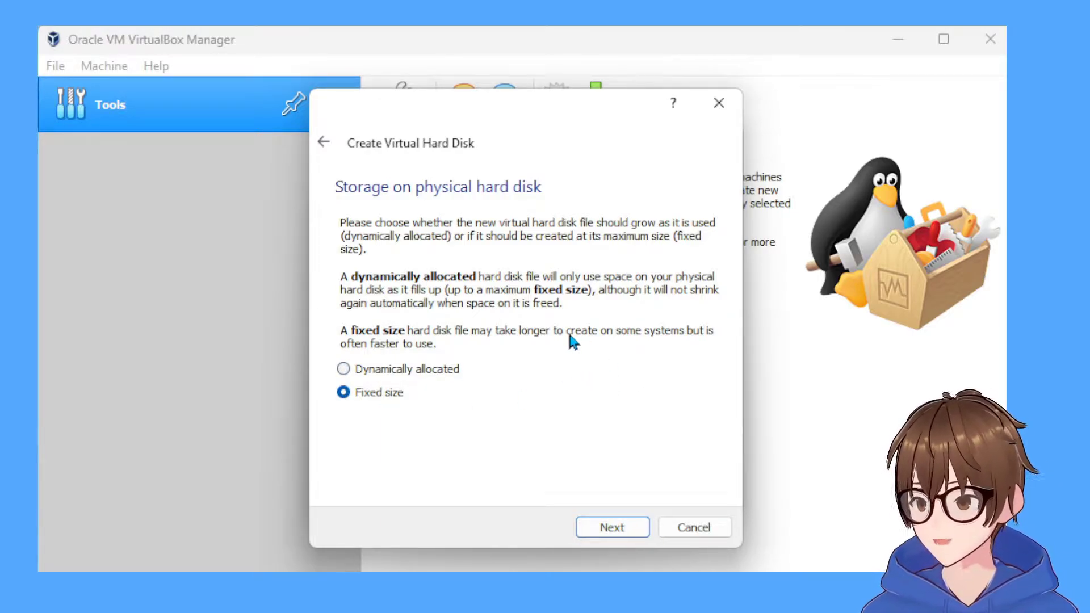
click(403, 370)
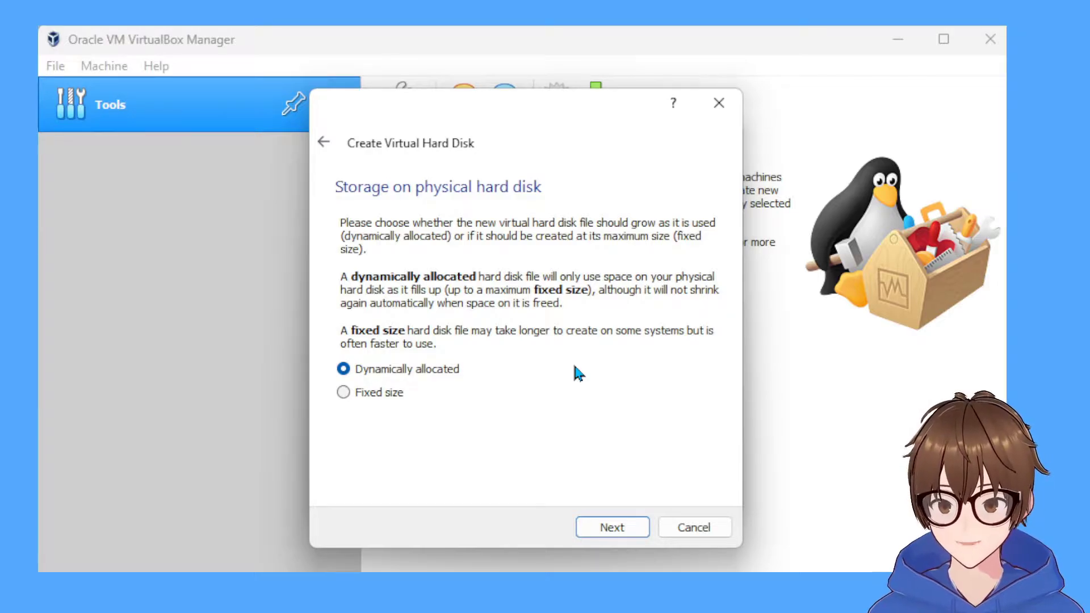
click(619, 531)
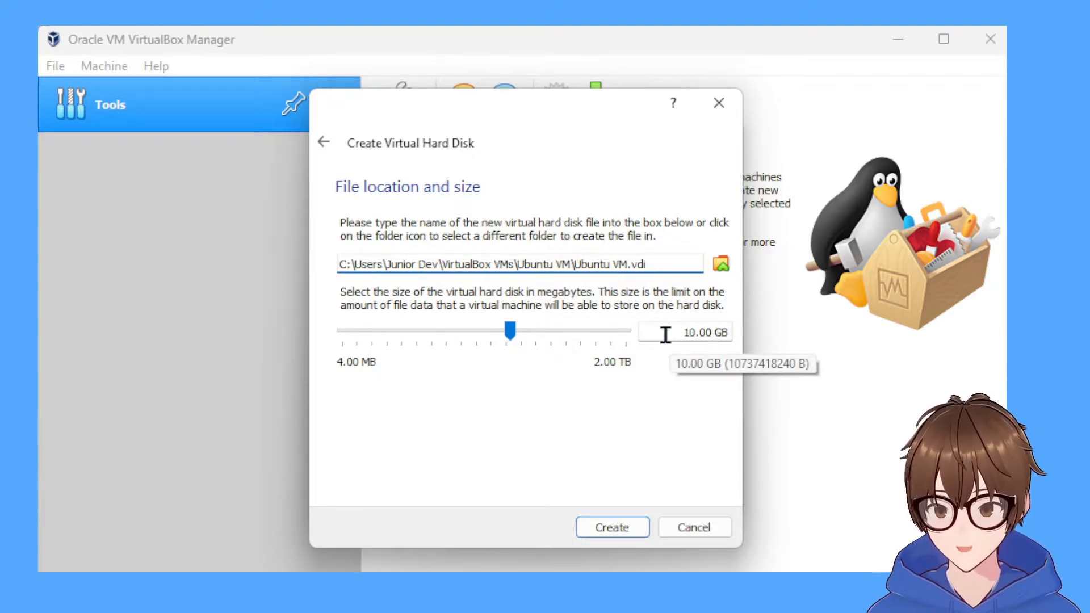
drag(666, 335, 778, 318)
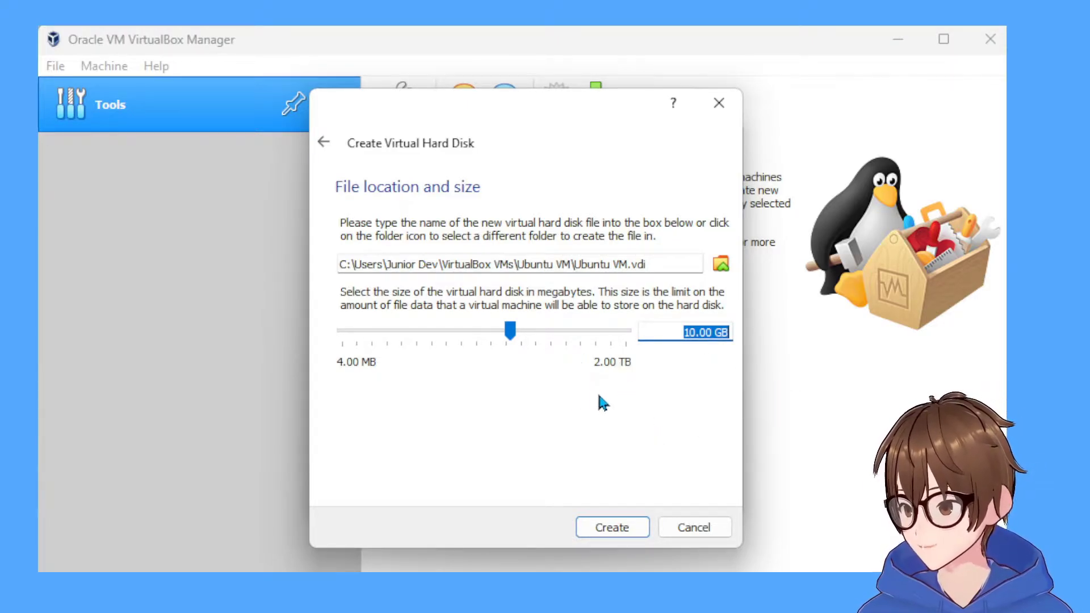
click(686, 332)
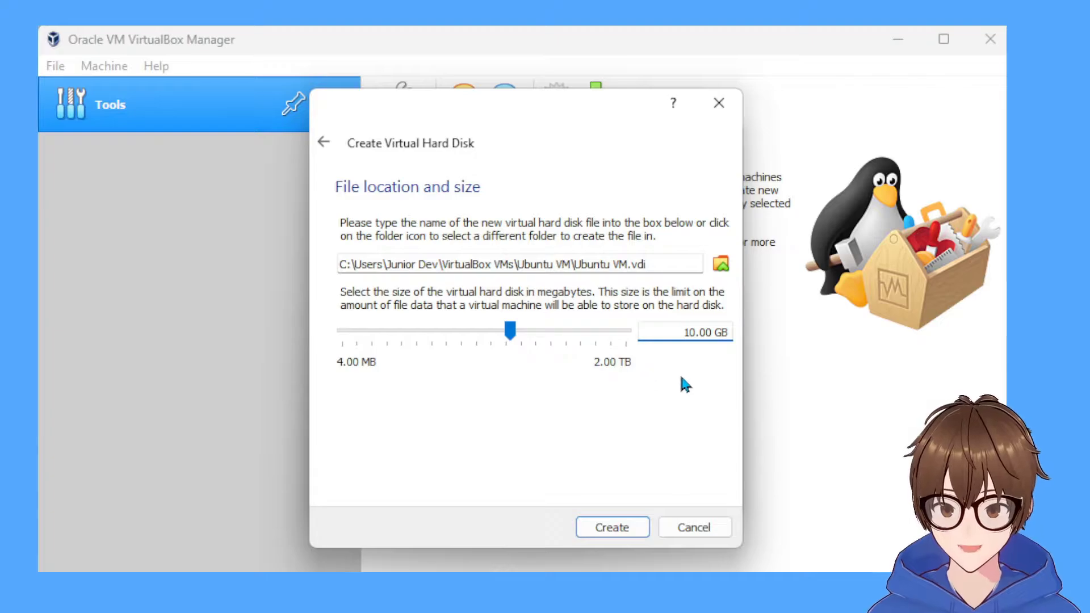
click(619, 528)
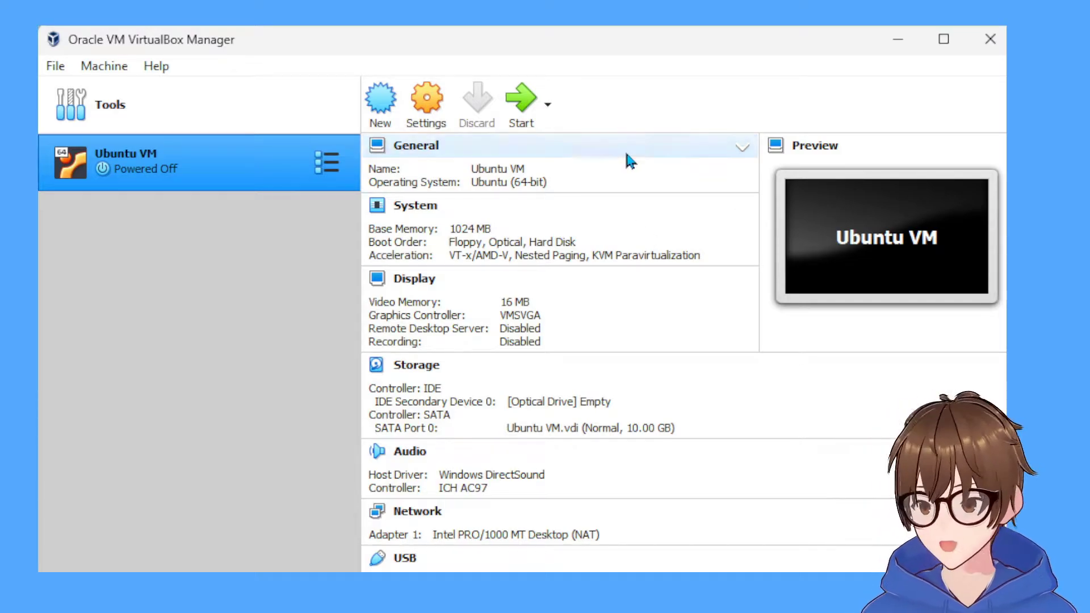
Set Shared Clipboard and Drag'n'Drop to Bidirectional in the Ubuntu VM's advanced general settings
scroll(652, 222, down, 2)
scroll(652, 216, up, 2)
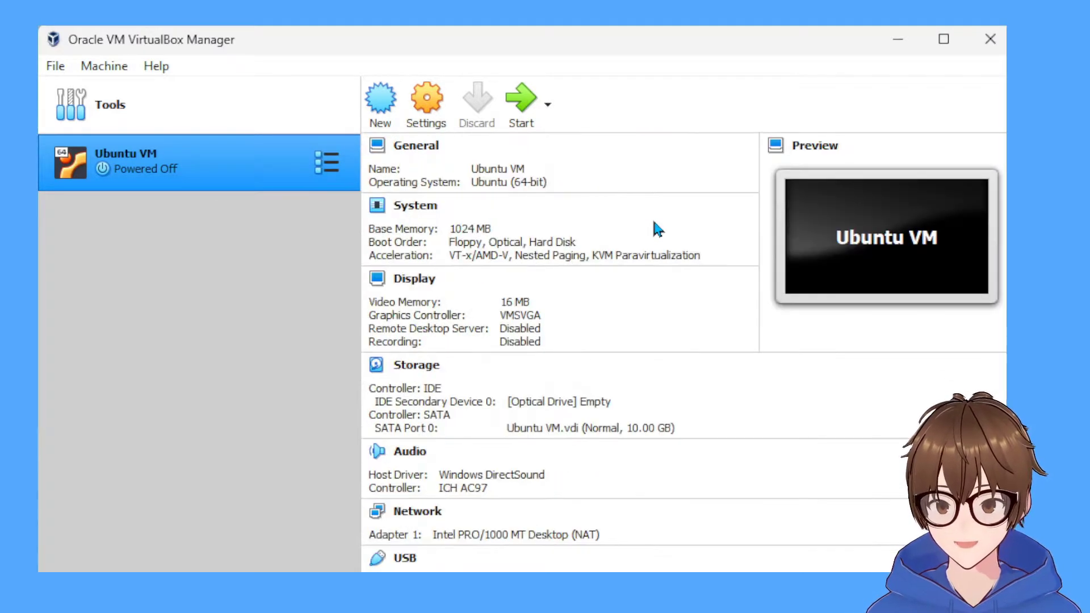
click(427, 102)
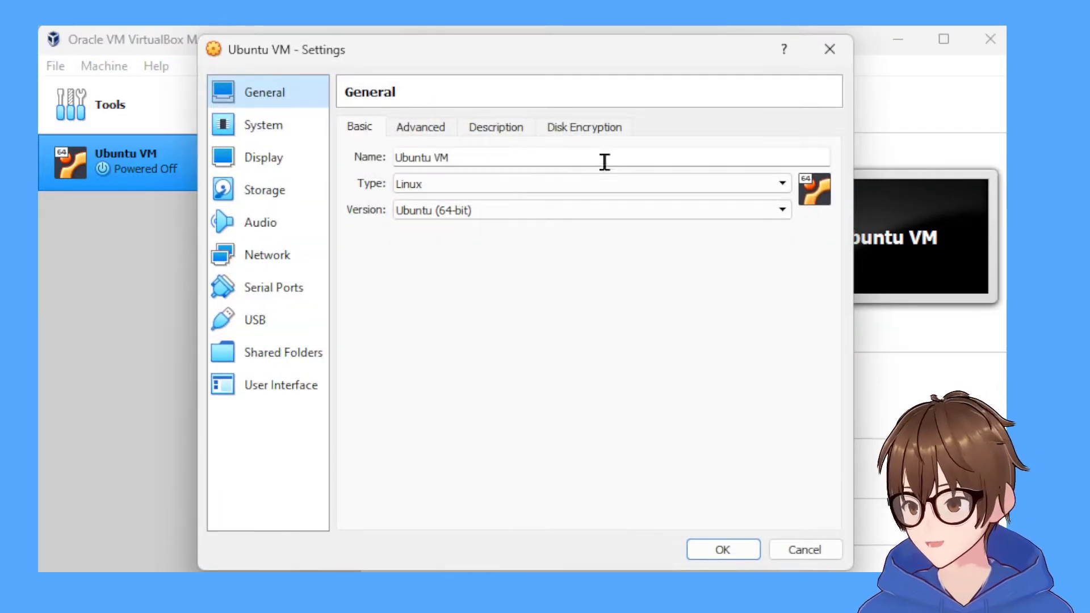
click(423, 129)
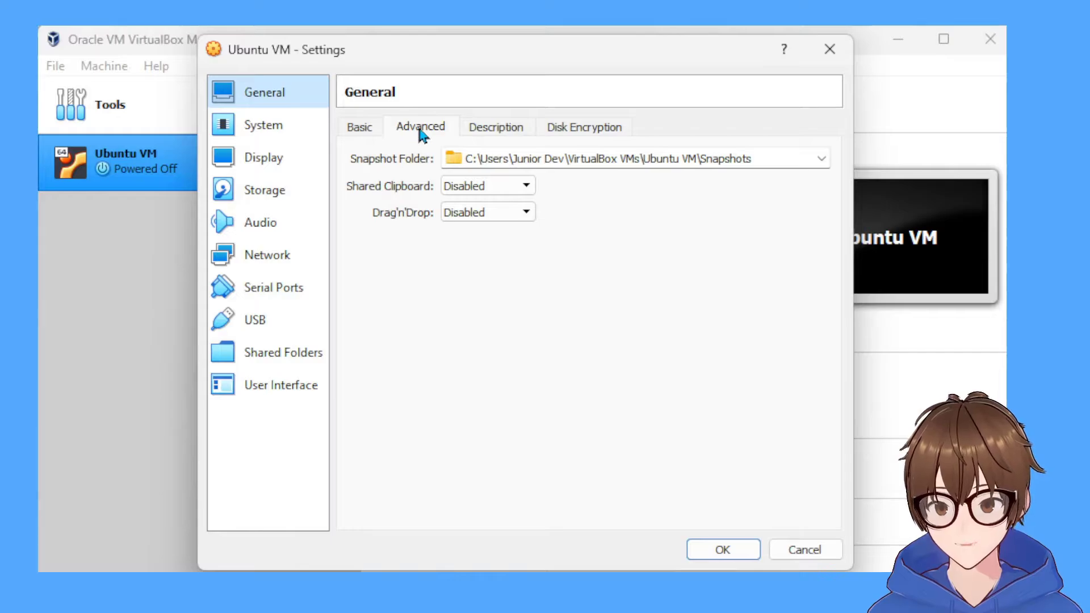
click(505, 186)
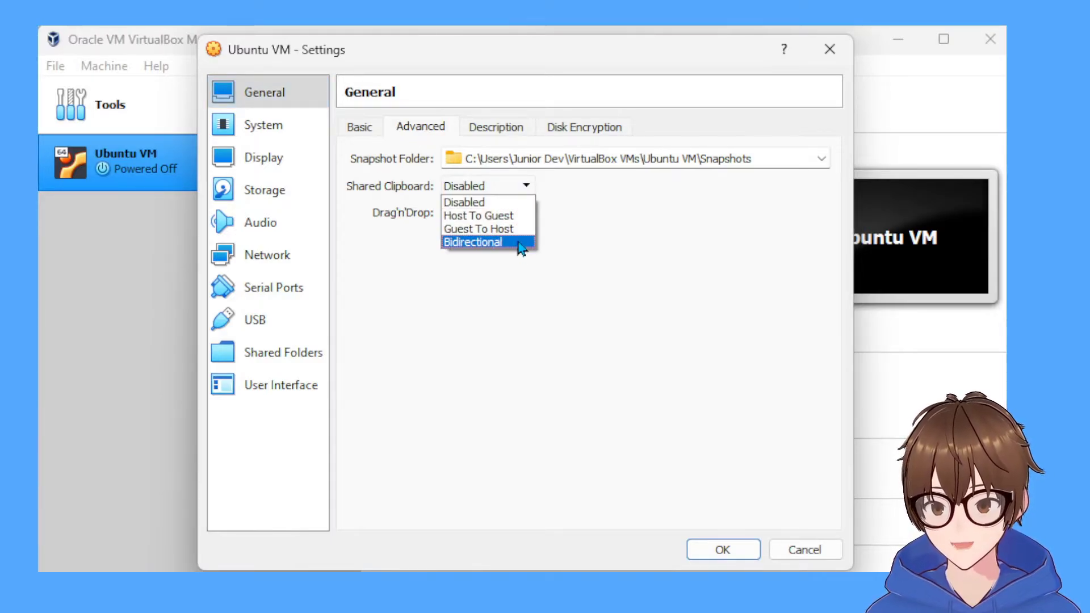
click(518, 243)
click(516, 211)
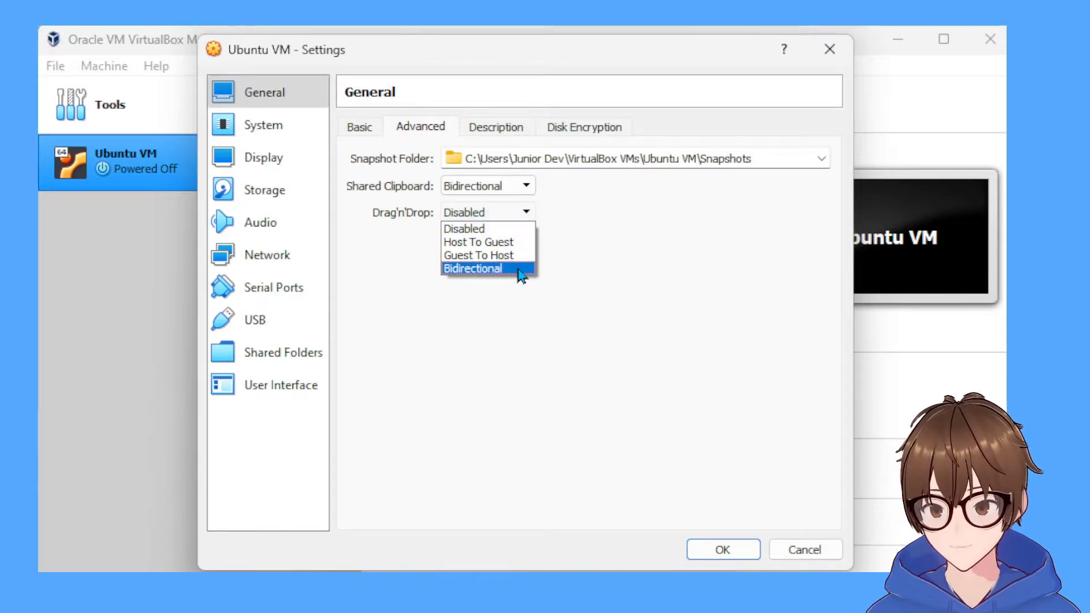
click(518, 270)
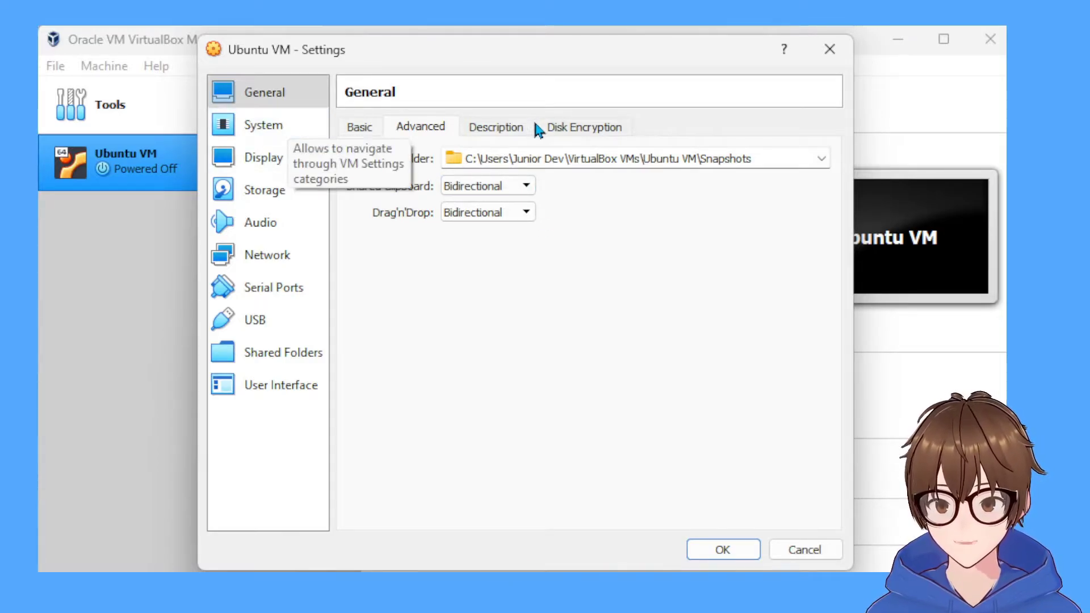
Review the machine's description and disk encryption options and its motherboard, processor and acceleration settings
click(495, 130)
click(590, 127)
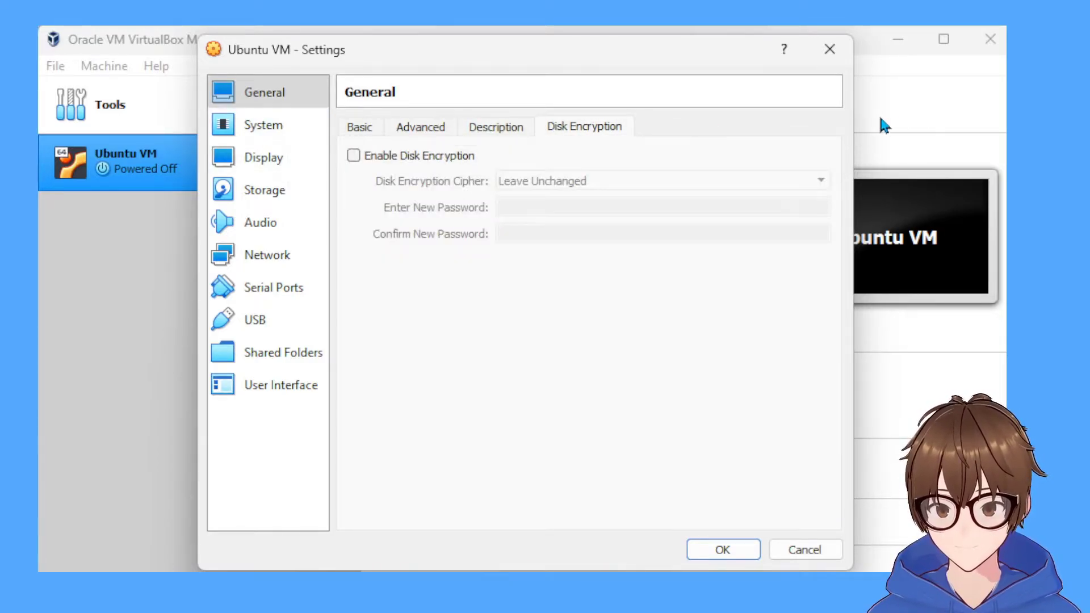
click(264, 127)
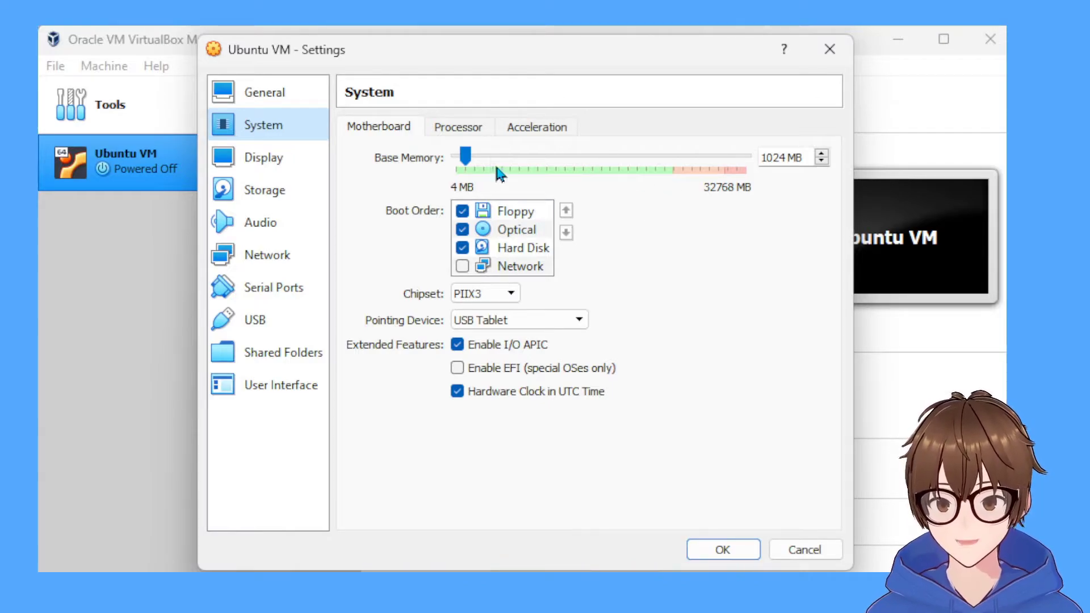
click(454, 131)
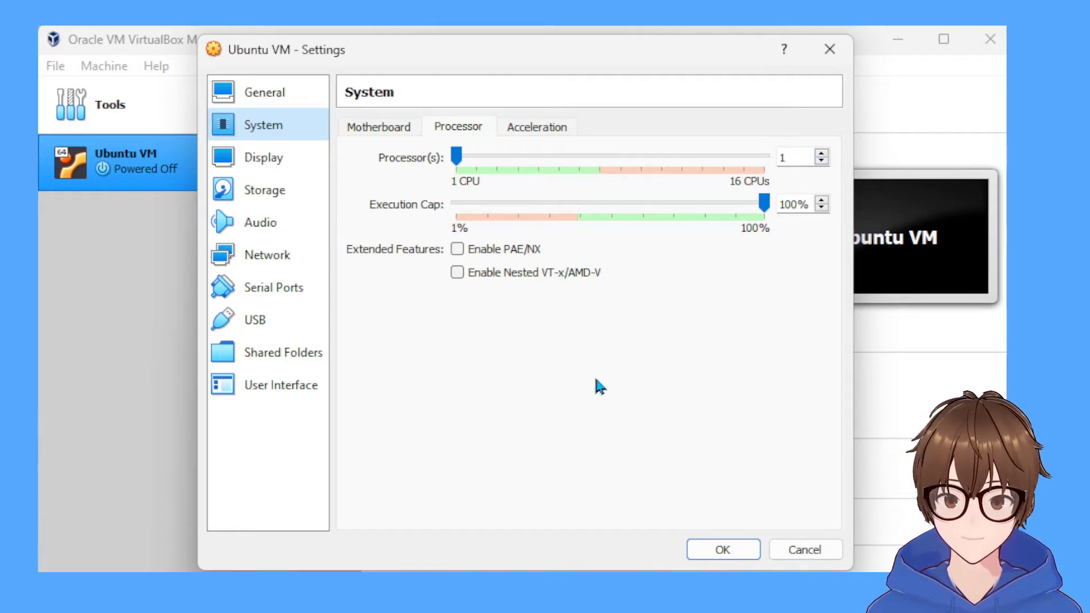
click(509, 133)
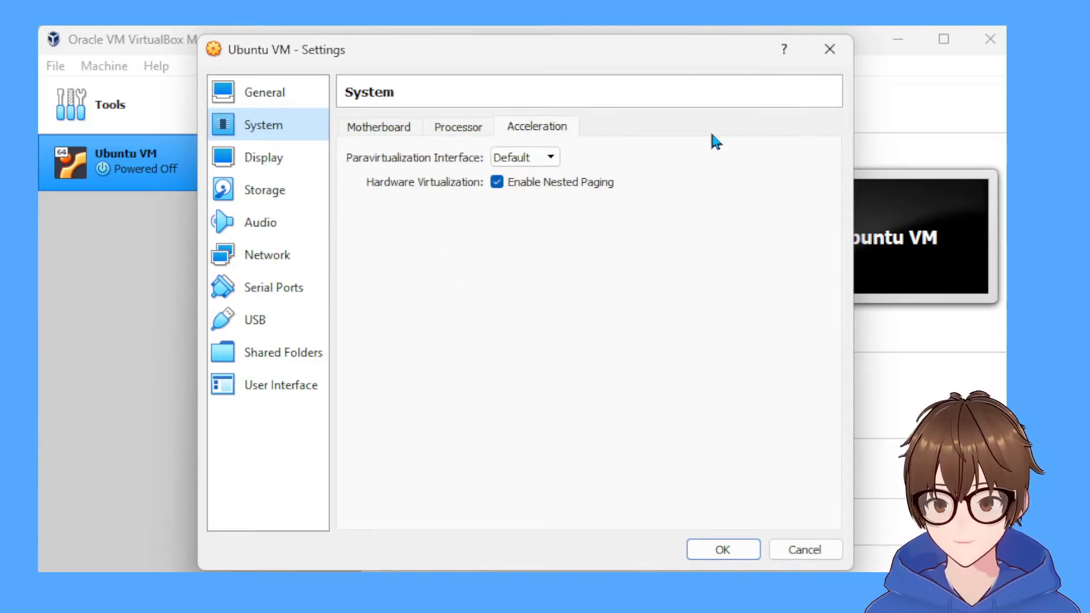
Set the machine's video memory to 128 MB, enable 3D acceleration, and check the remote display and recording options
click(284, 163)
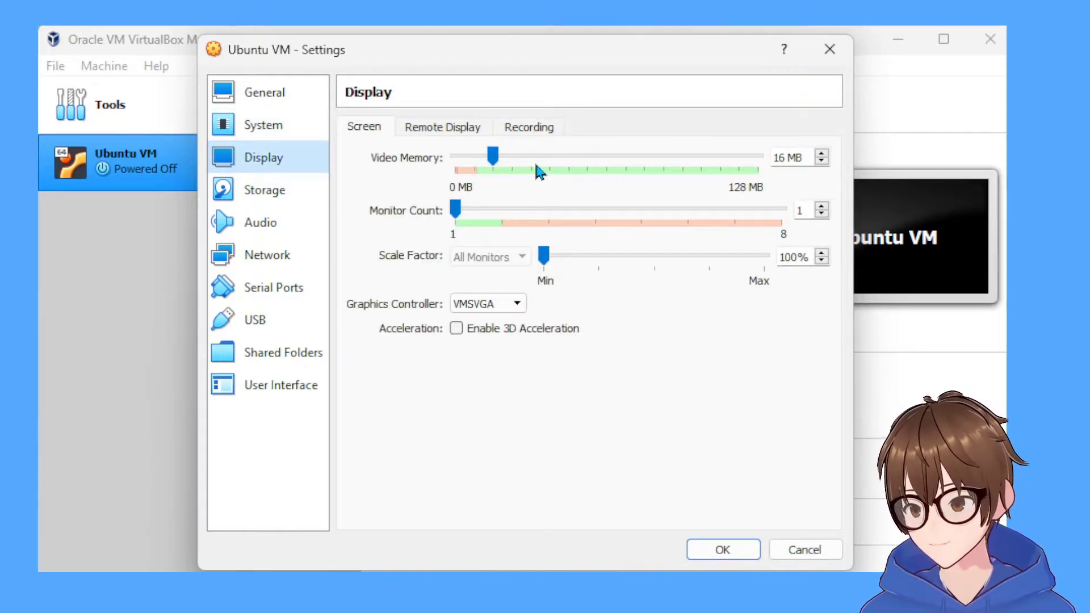
drag(497, 156, 804, 162)
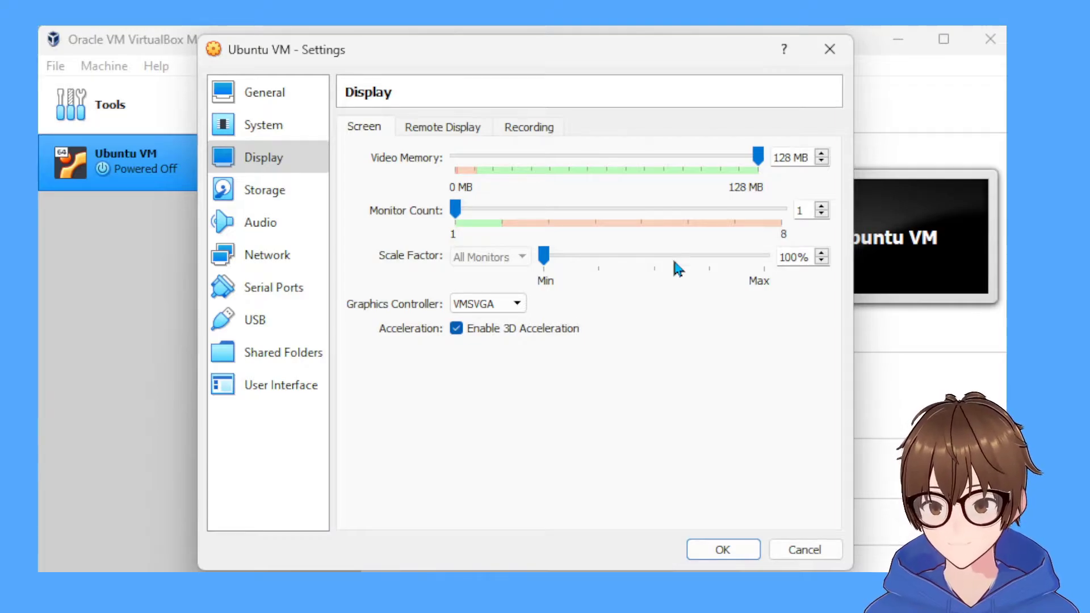
click(440, 132)
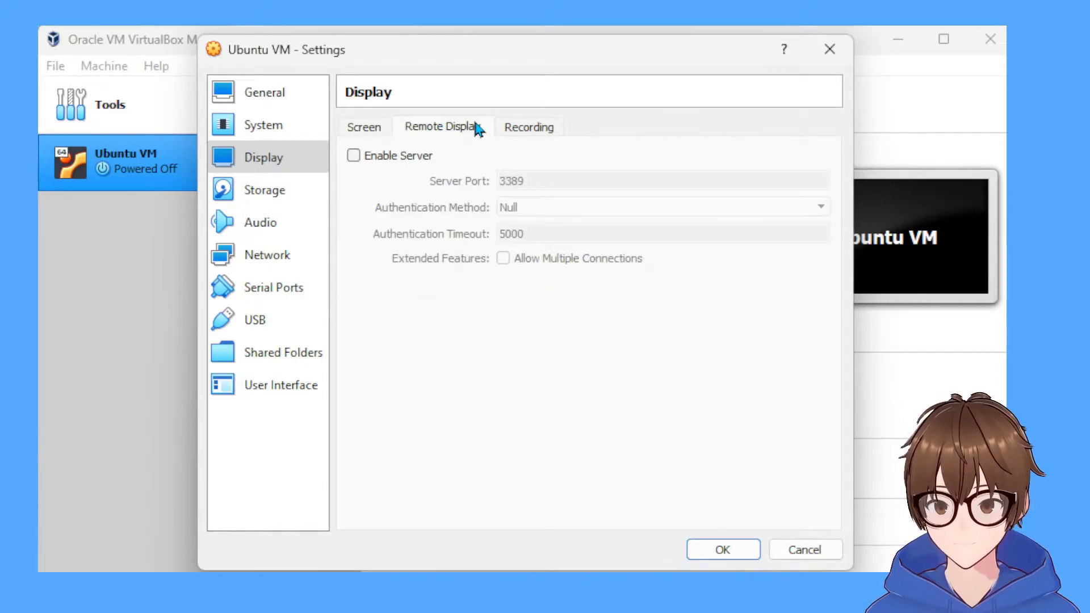
click(539, 133)
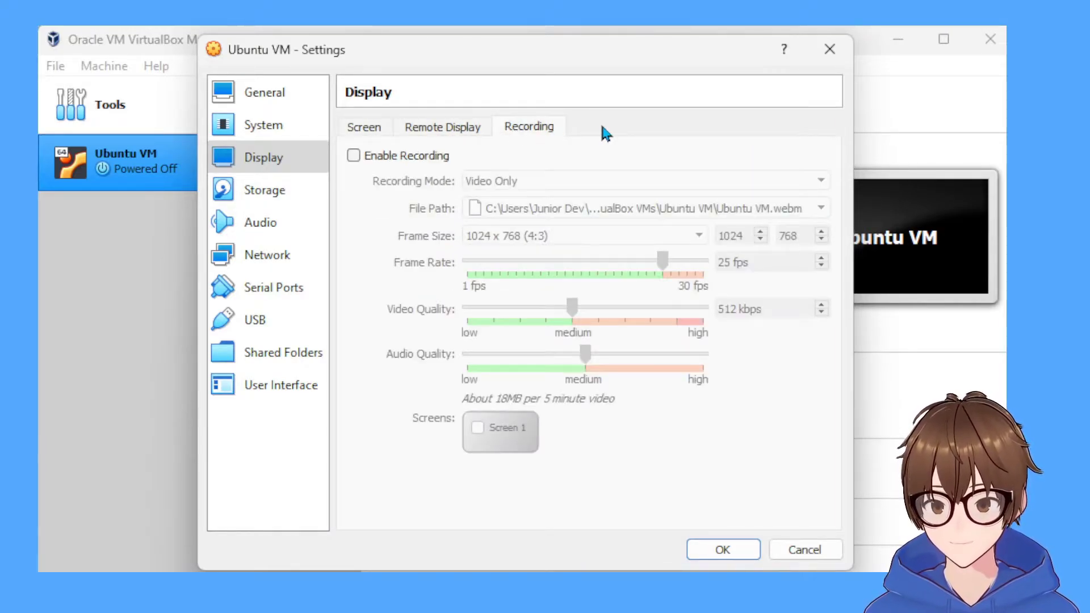
Review the storage details of the Ubuntu VM.vdi disk and enable audio input for the machine
click(272, 199)
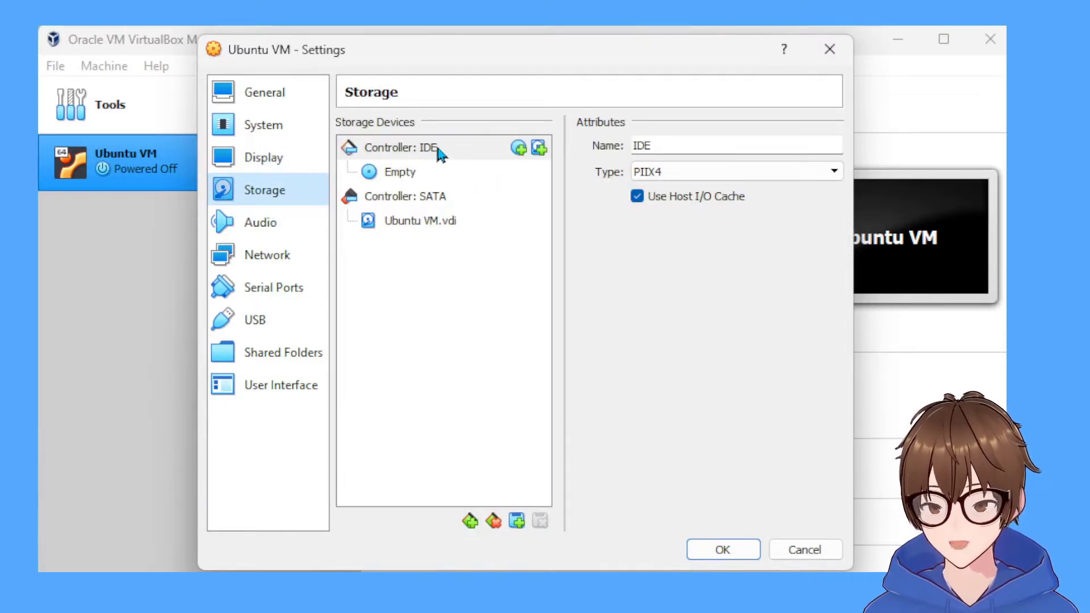
click(461, 222)
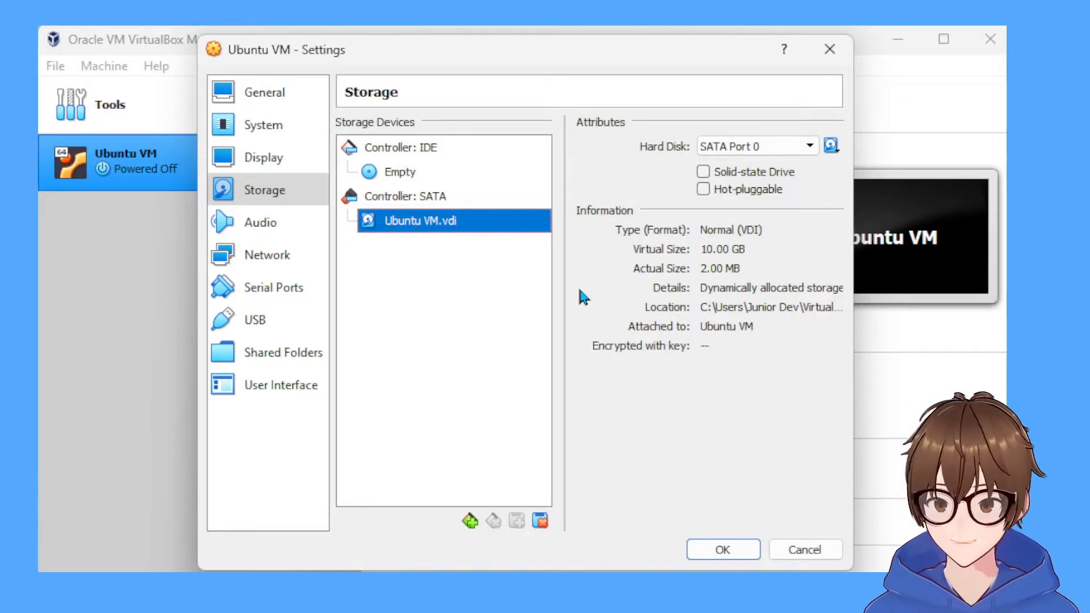
click(283, 233)
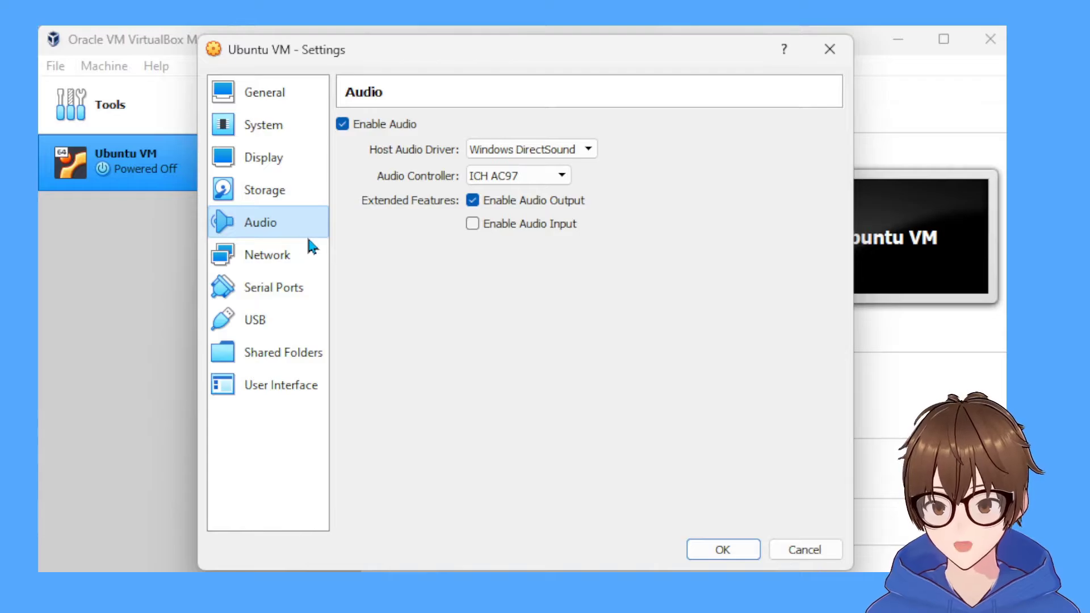
click(550, 225)
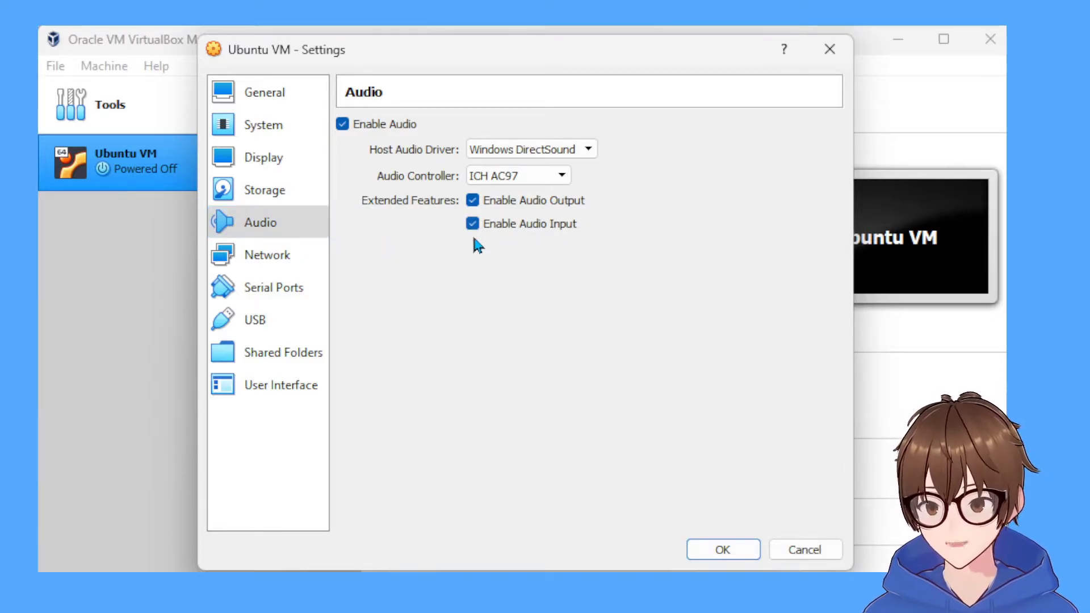
Check Adapter 1's network attachment options and the serial ports, and set the USB controller to USB 3.0 (xHCI)
click(282, 258)
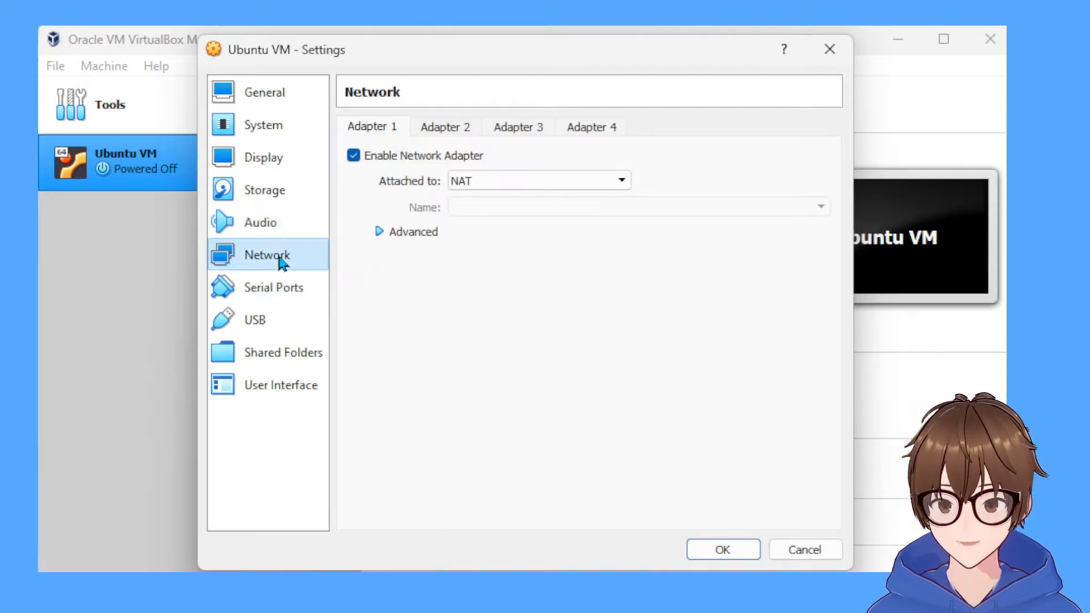
click(566, 177)
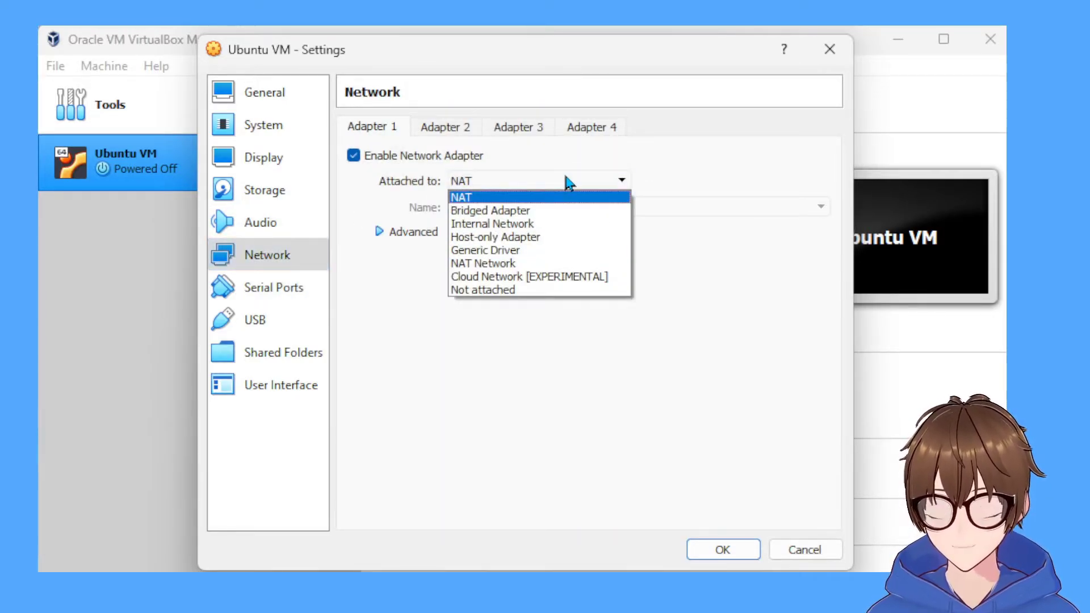
click(568, 180)
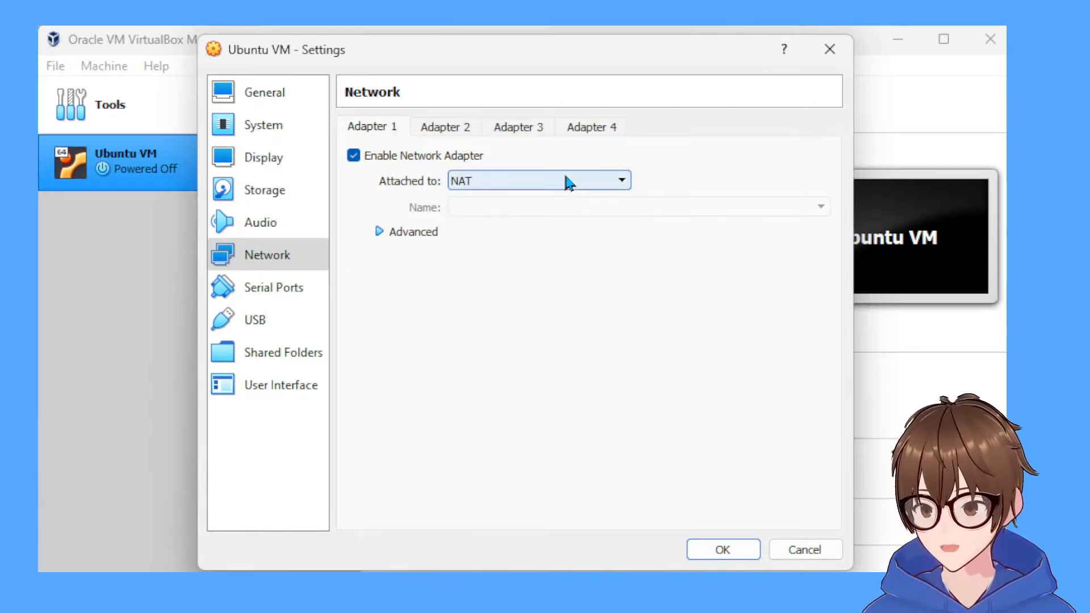
click(295, 289)
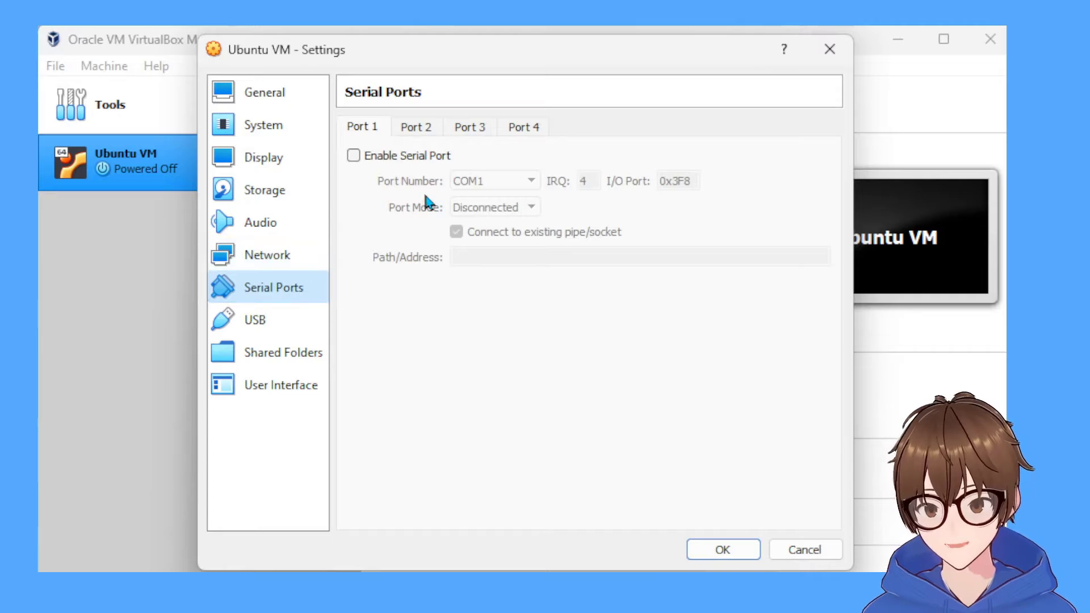
click(300, 321)
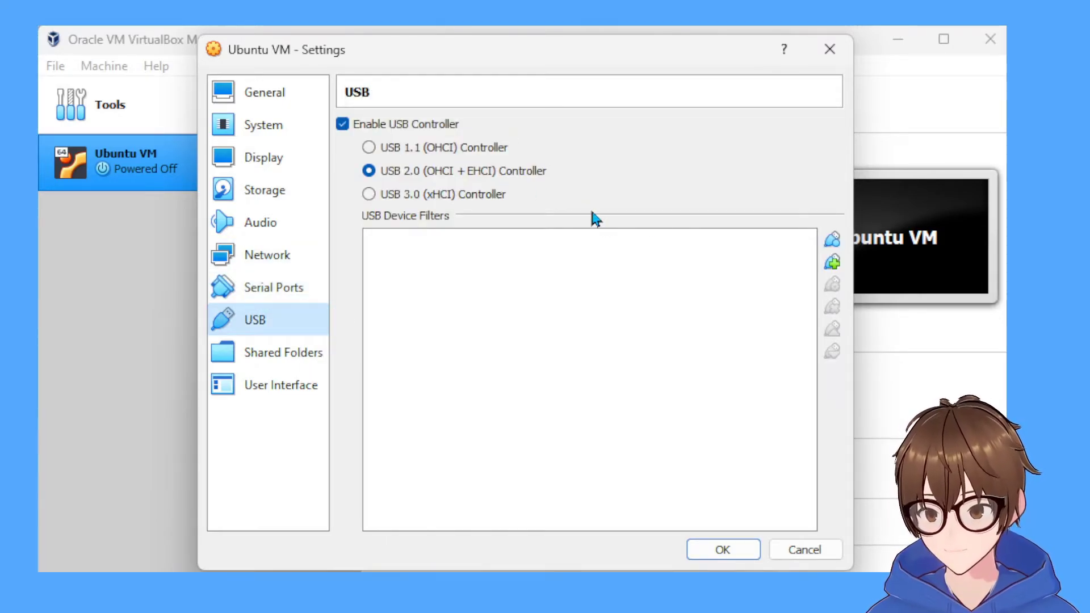
click(414, 198)
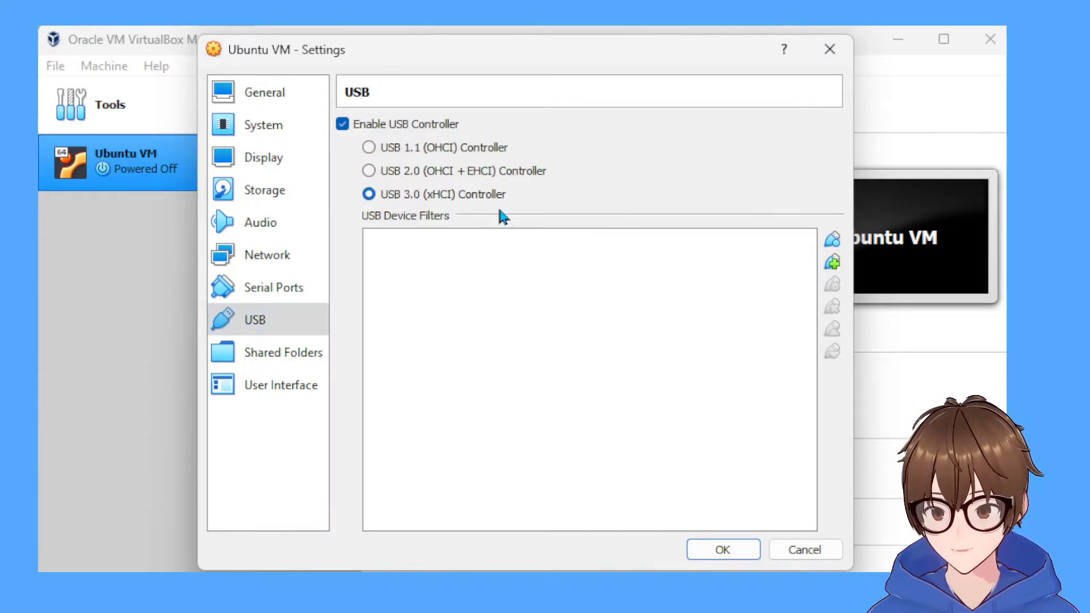
Check the shared folders and user interface settings, and save the Ubuntu VM's settings
click(282, 352)
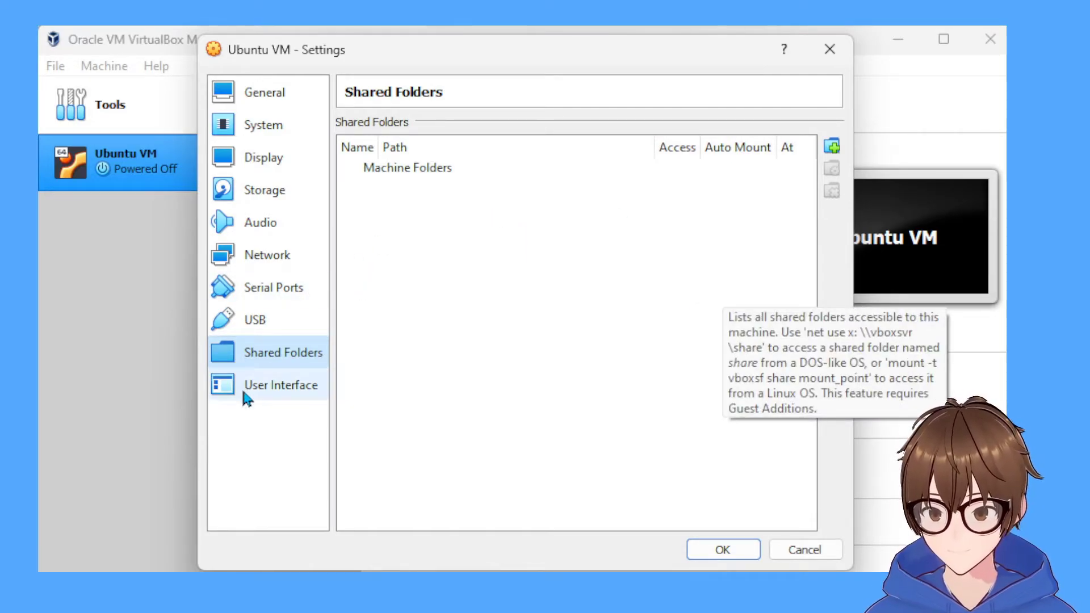
click(260, 390)
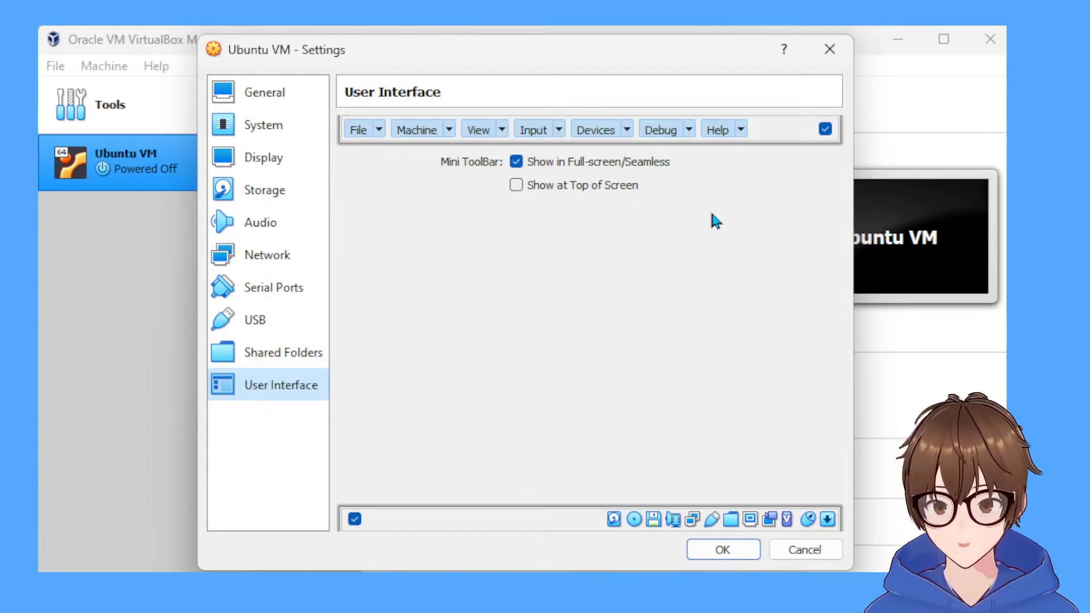
click(745, 559)
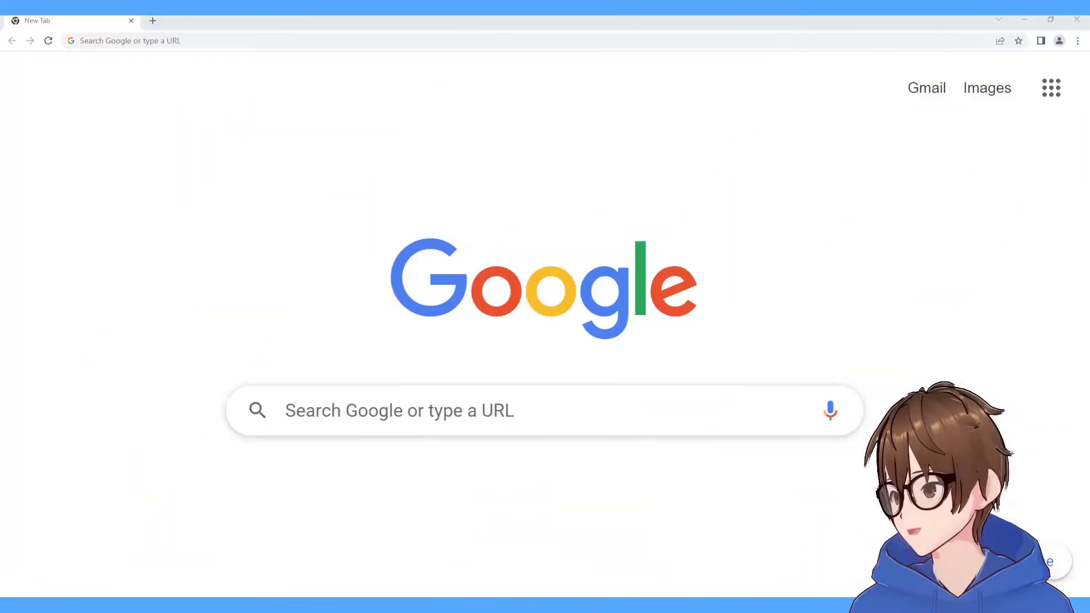
Search Google for "ubuntu" in the Chrome browser and open the official ubuntu.com site
click(416, 411)
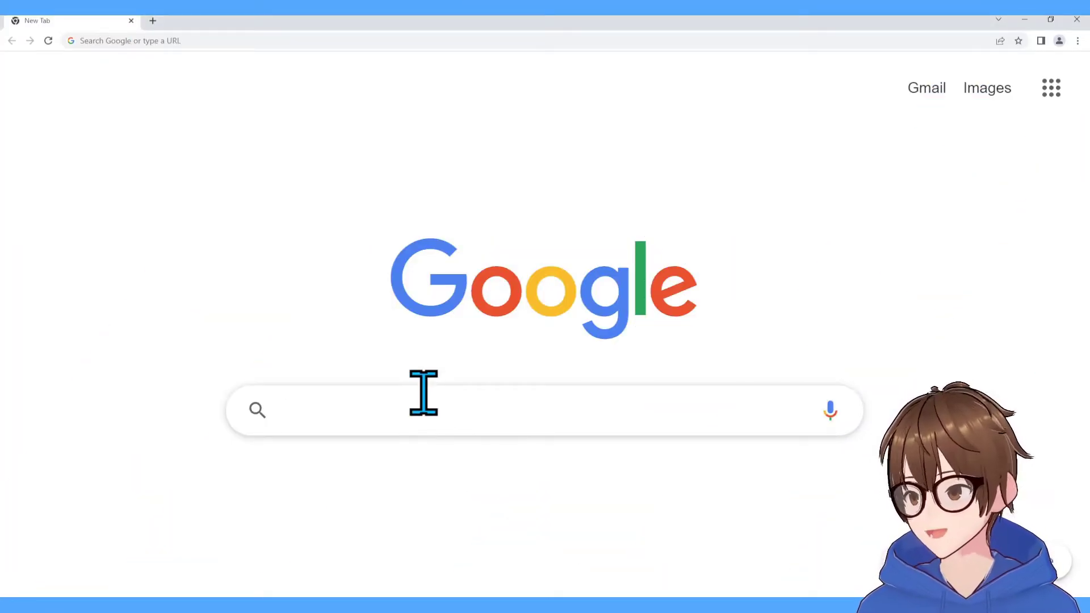
text(ubuntu)
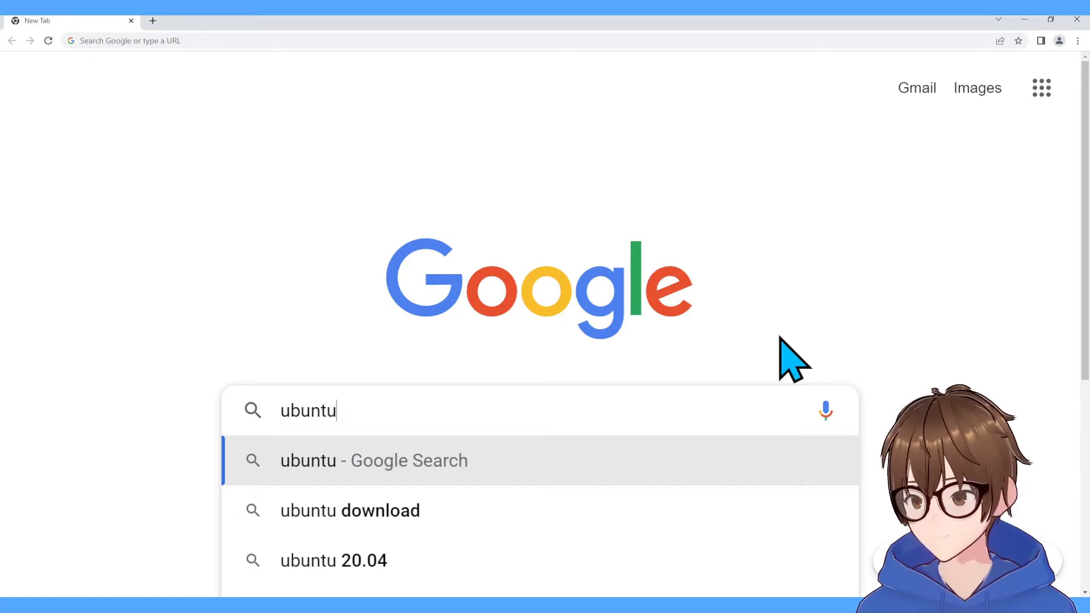
key(Return)
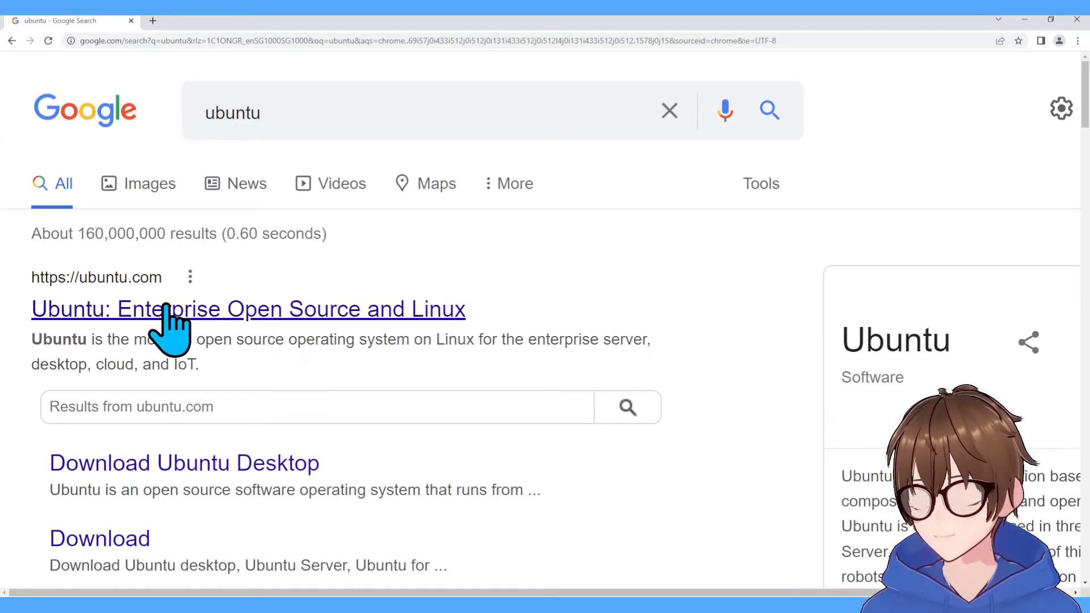
click(142, 311)
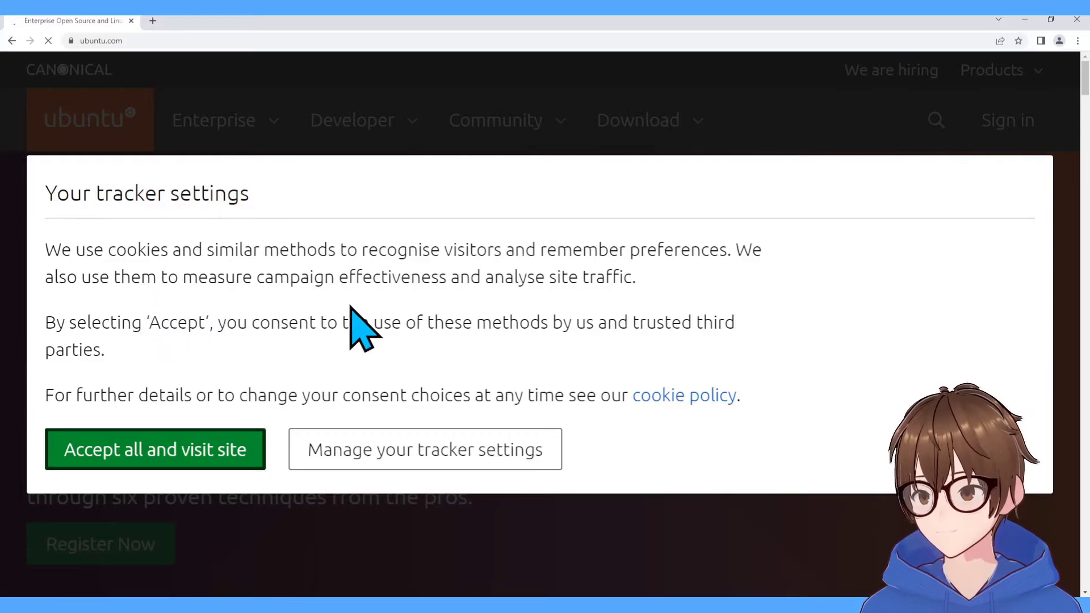
Manage and save the site's tracker preferences, and open the Ubuntu Desktop download page
click(390, 476)
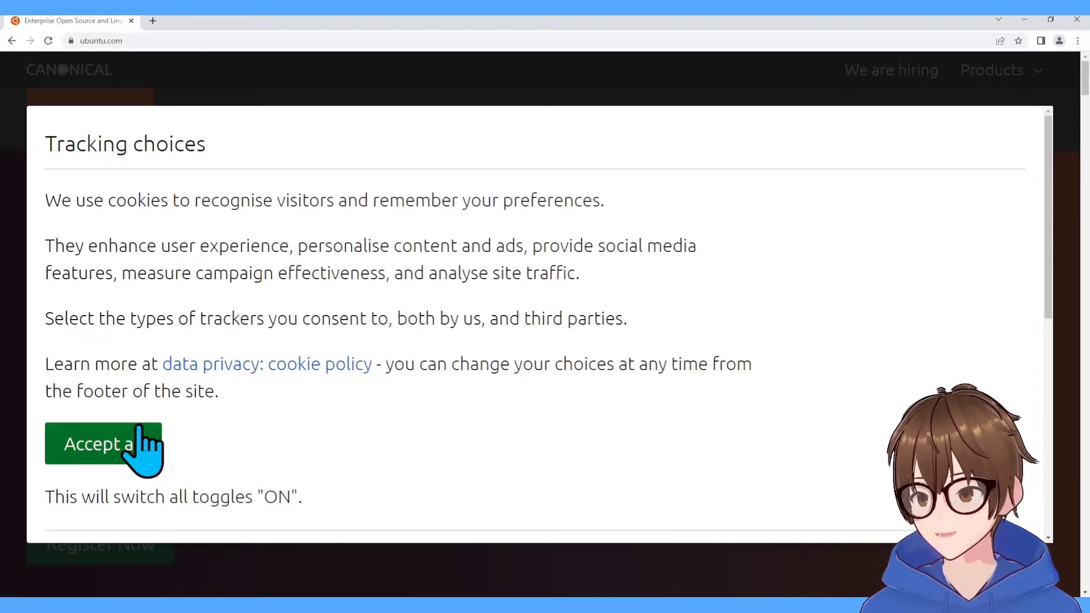
scroll(219, 390, down, 10)
click(153, 514)
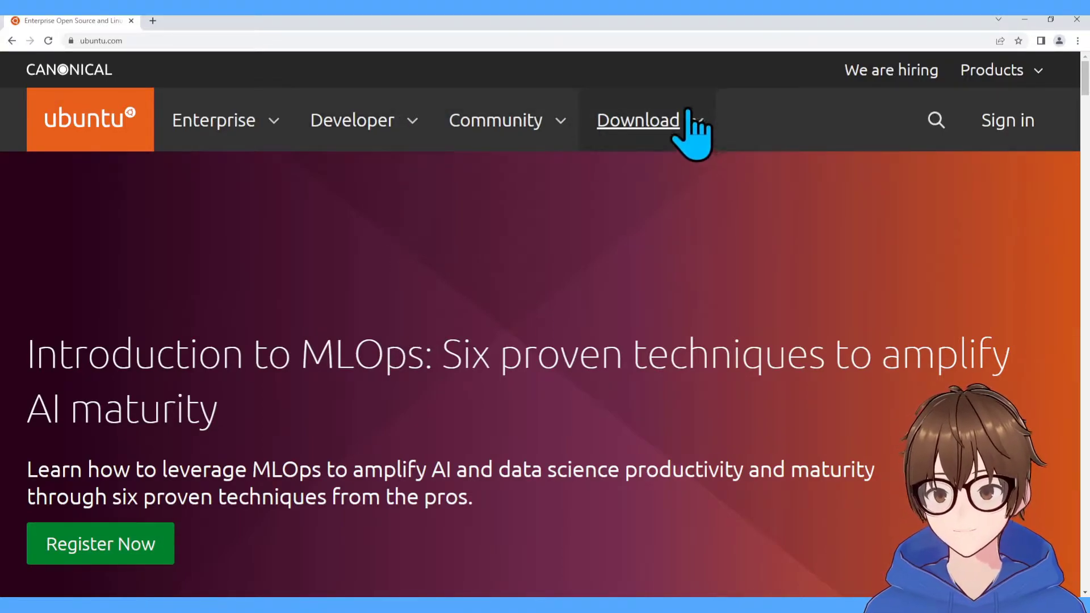
click(704, 131)
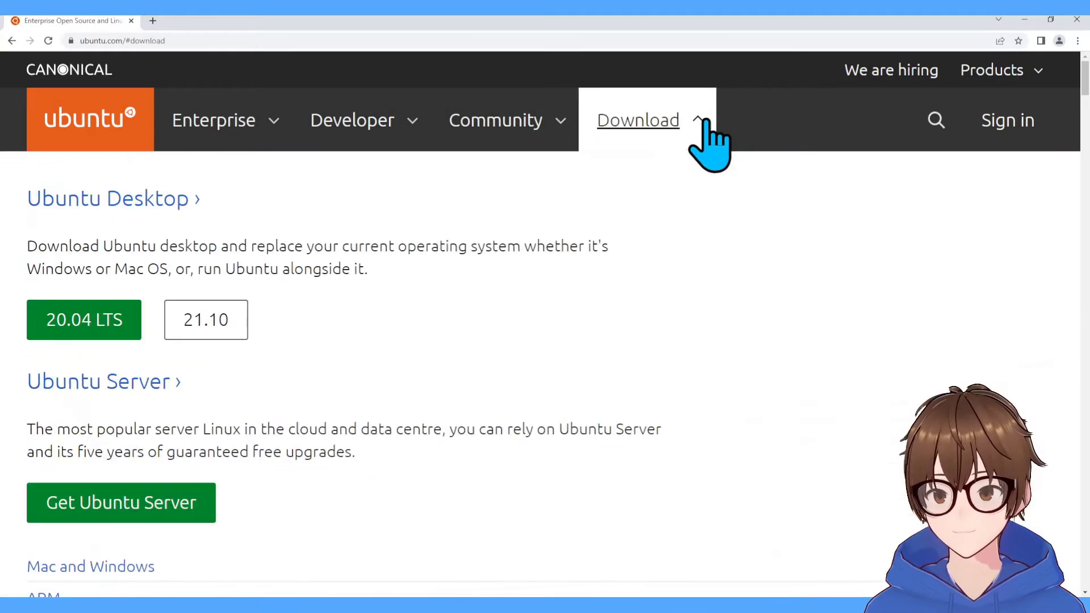
click(83, 205)
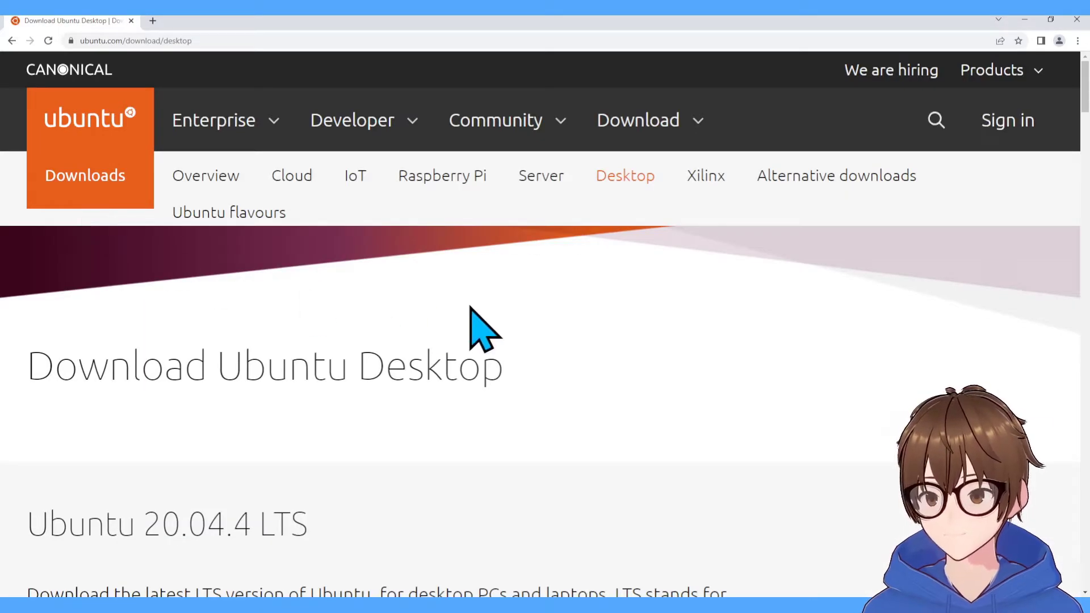
Compare the Ubuntu 20.04.4 LTS and Ubuntu 21.10 desktop releases, and download Ubuntu 20.04.4 LTS
scroll(474, 329, down, 2)
scroll(471, 307, down, 3)
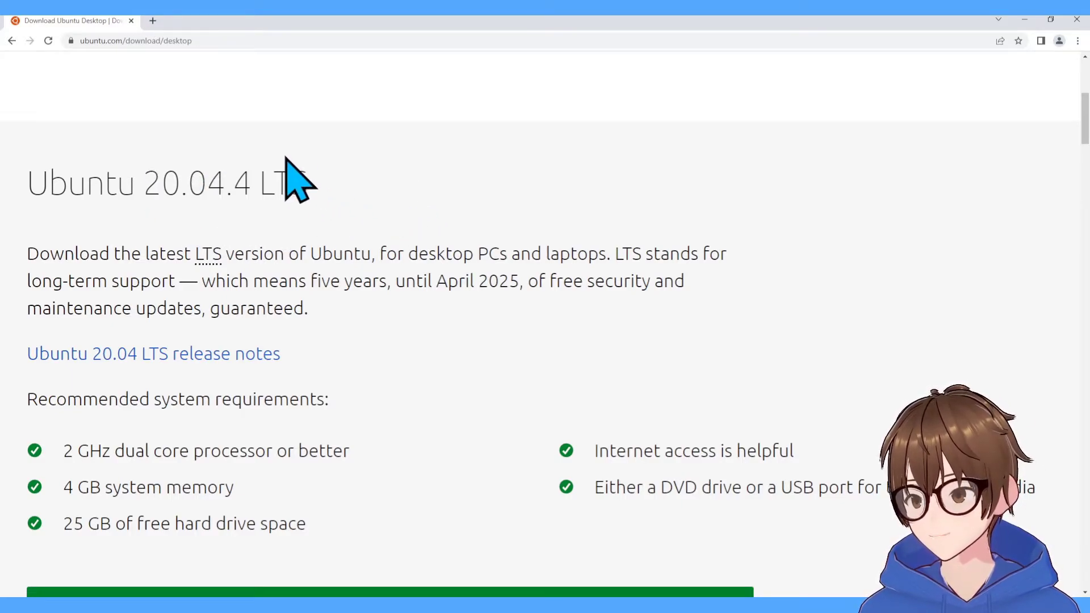
scroll(445, 170, down, 10)
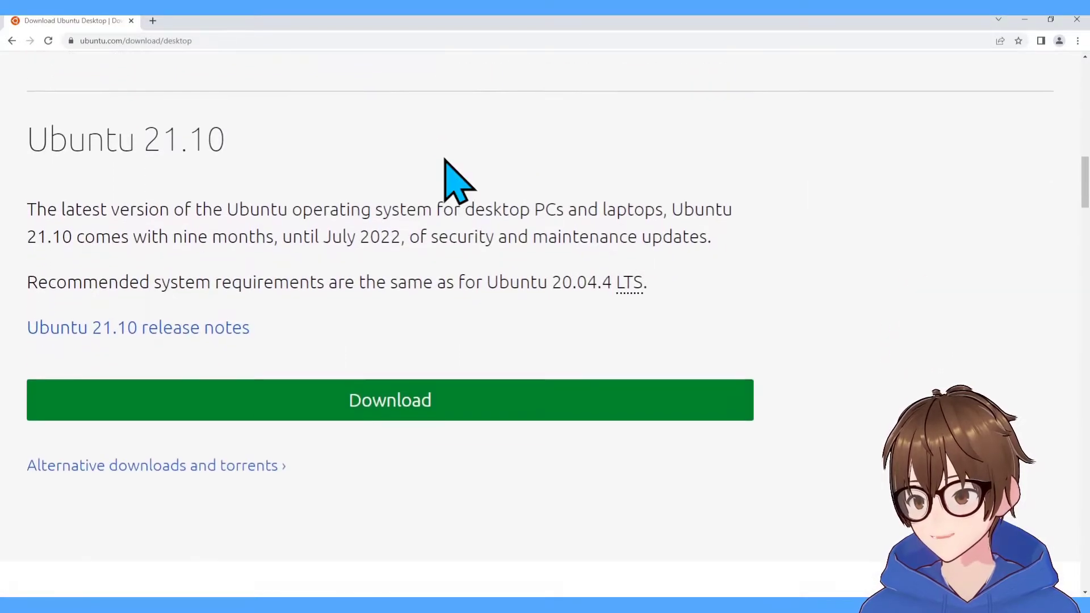
scroll(255, 130, up, 1)
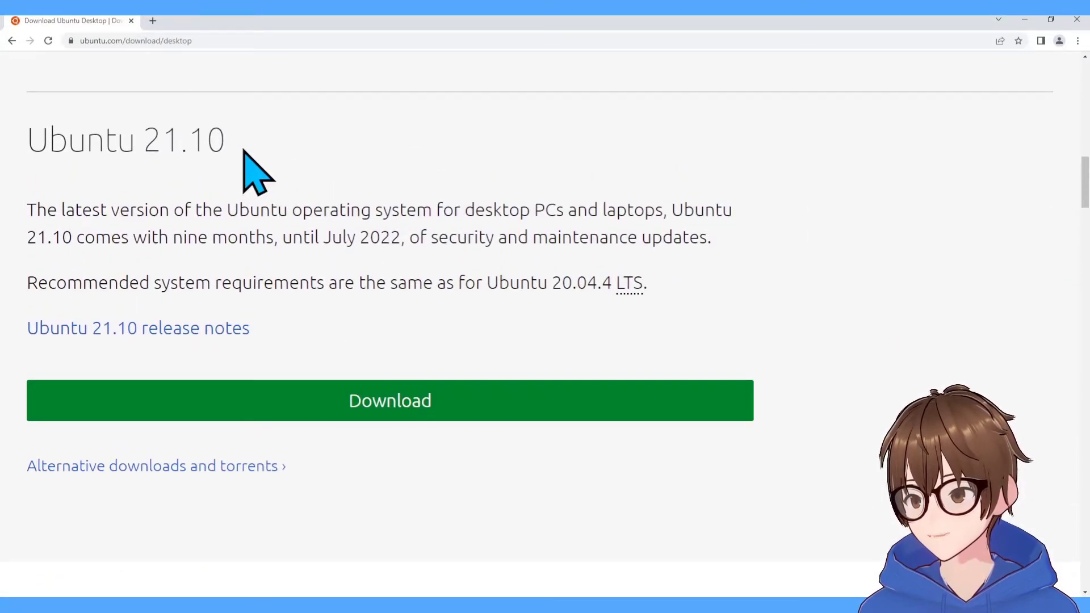
scroll(463, 195, down, 3)
scroll(463, 205, up, 15)
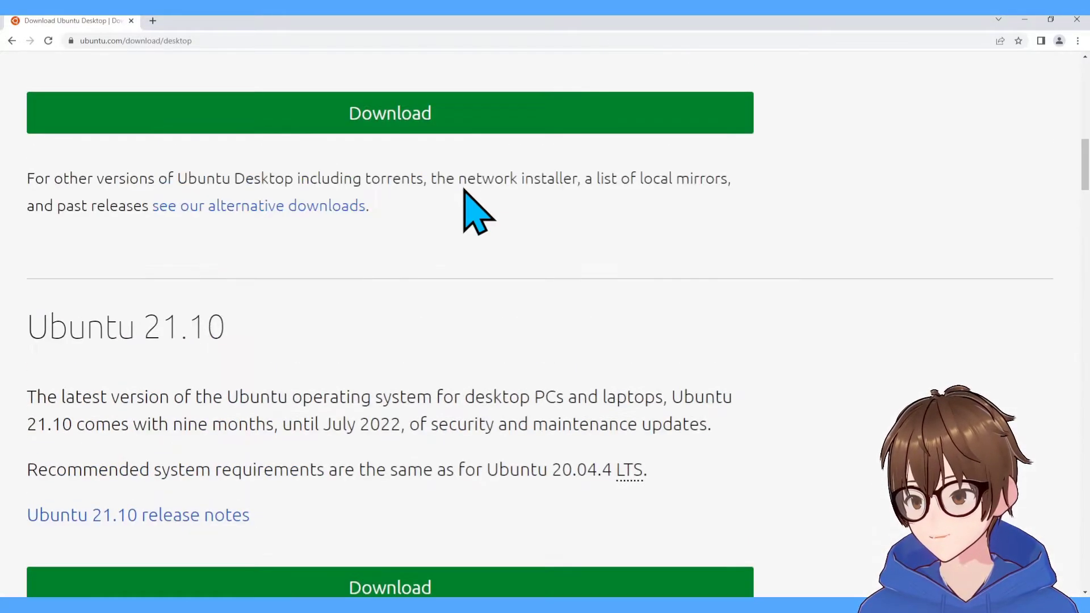
scroll(449, 227, down, 2)
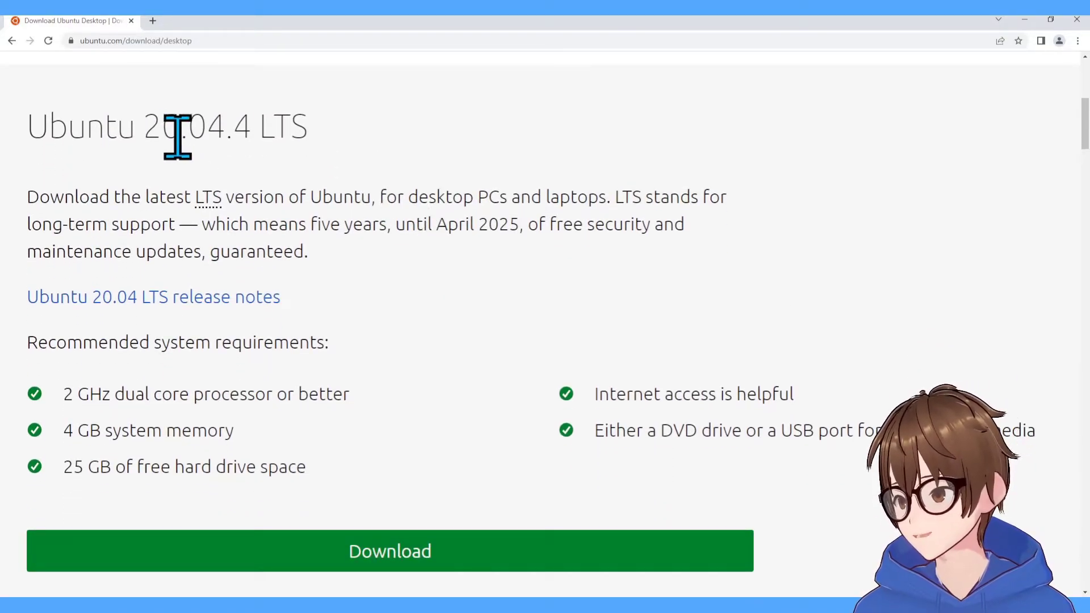
scroll(401, 208, down, 9)
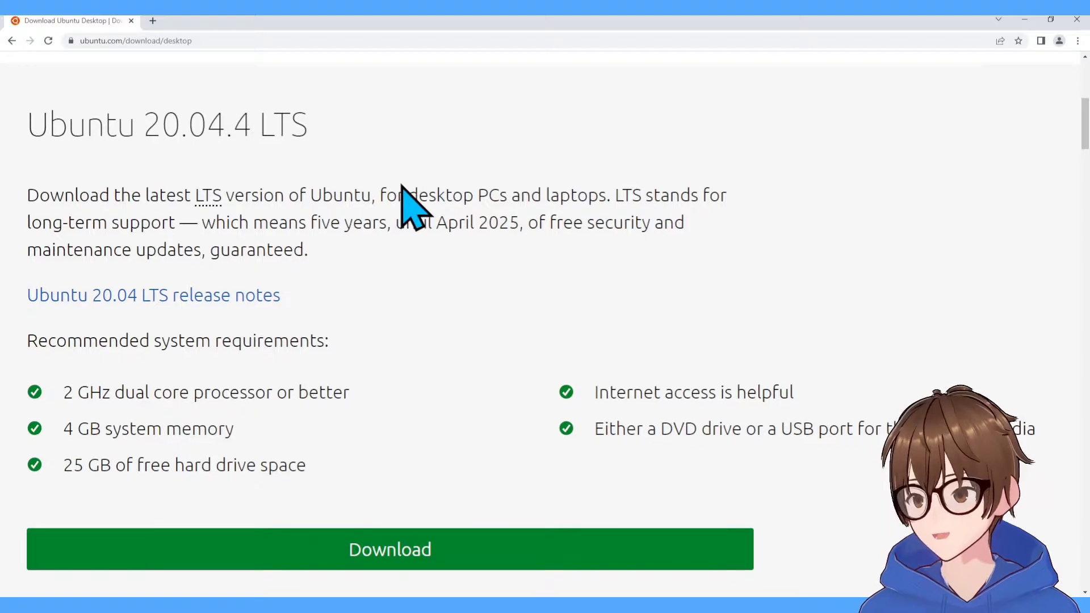
scroll(407, 210, down, 1)
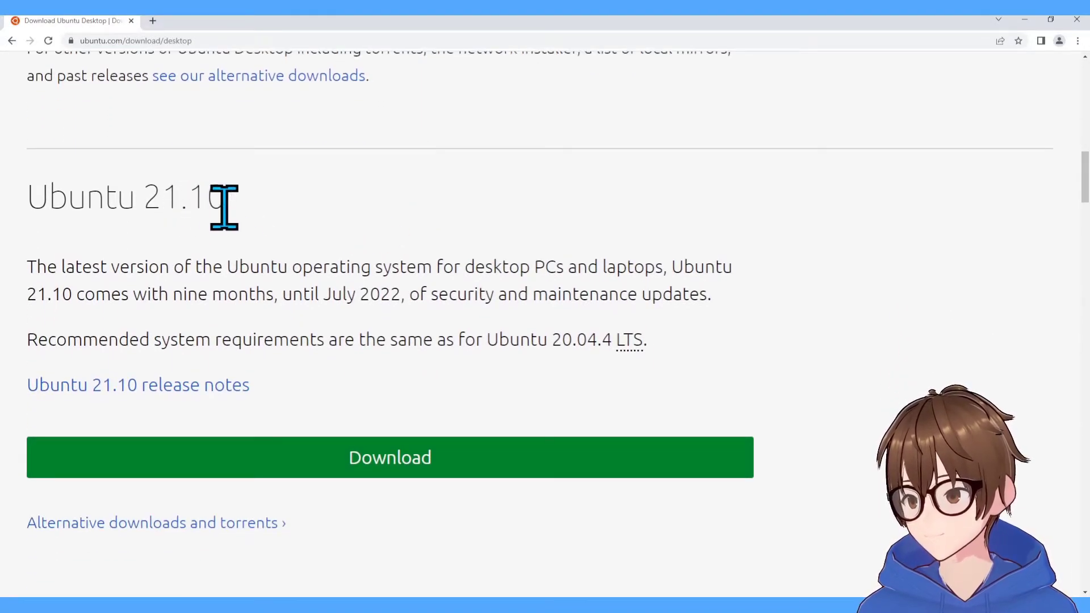
scroll(483, 293, up, 10)
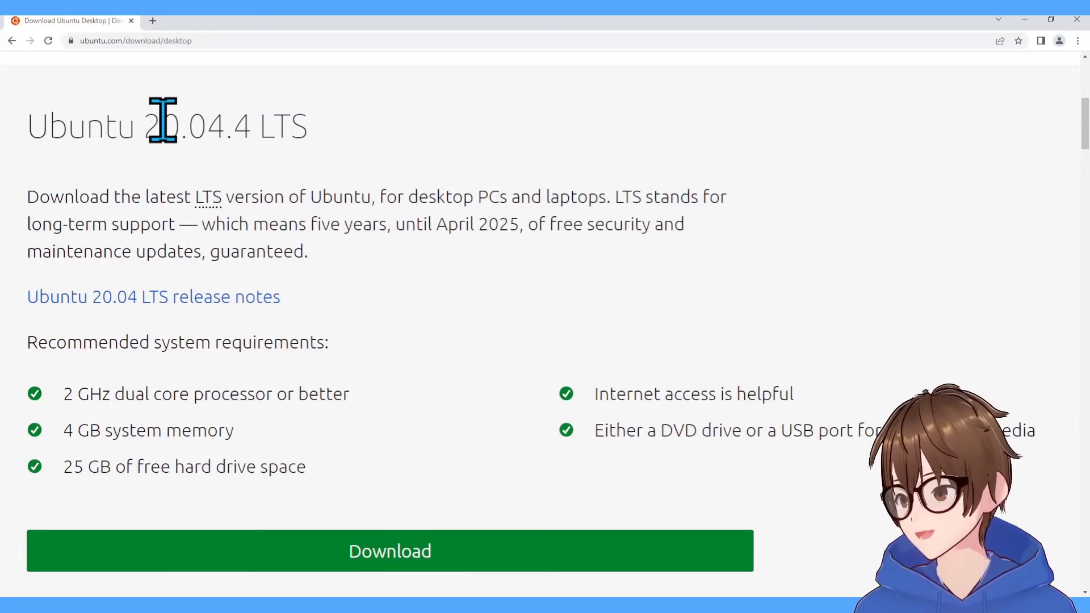
drag(145, 126, 321, 137)
click(376, 121)
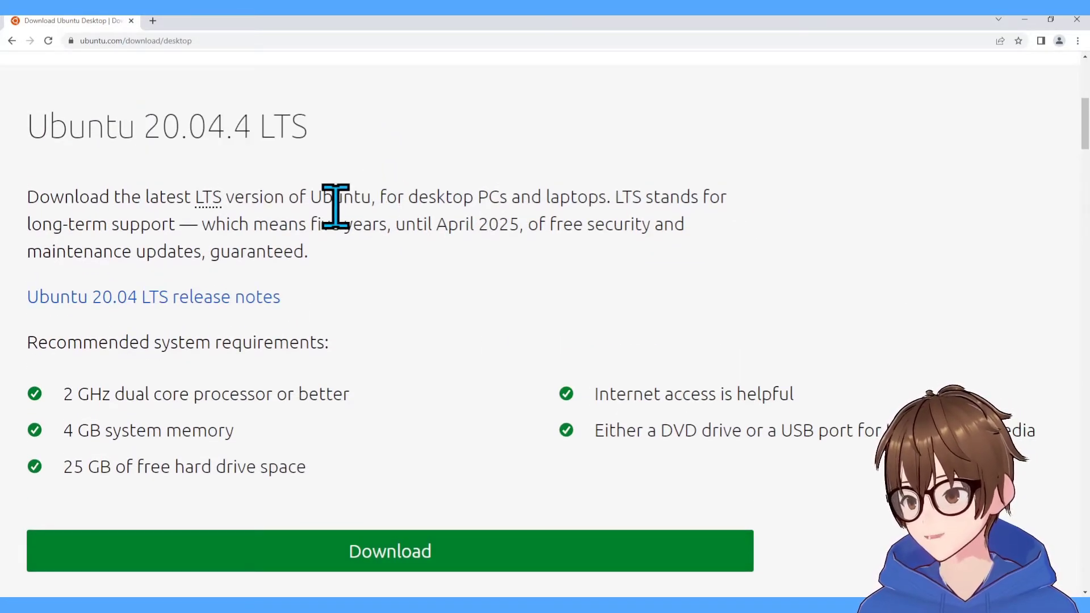
click(366, 566)
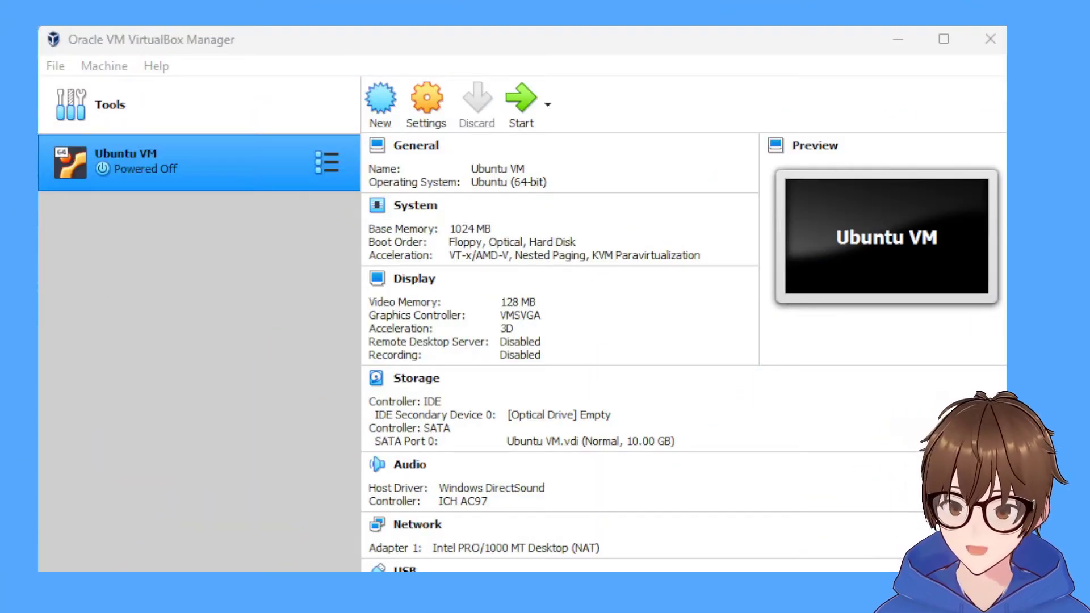
Attach ubuntu-20.04.4-desktop-amd64.iso from the Desktop folder to the Ubuntu VM's empty IDE optical drive and save the settings
click(198, 335)
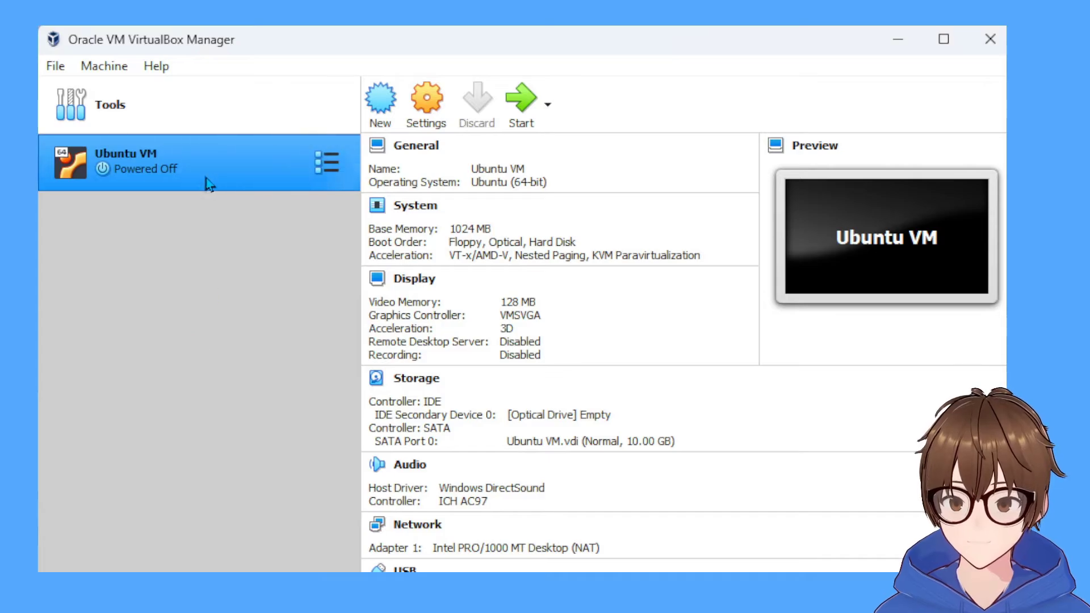
click(431, 110)
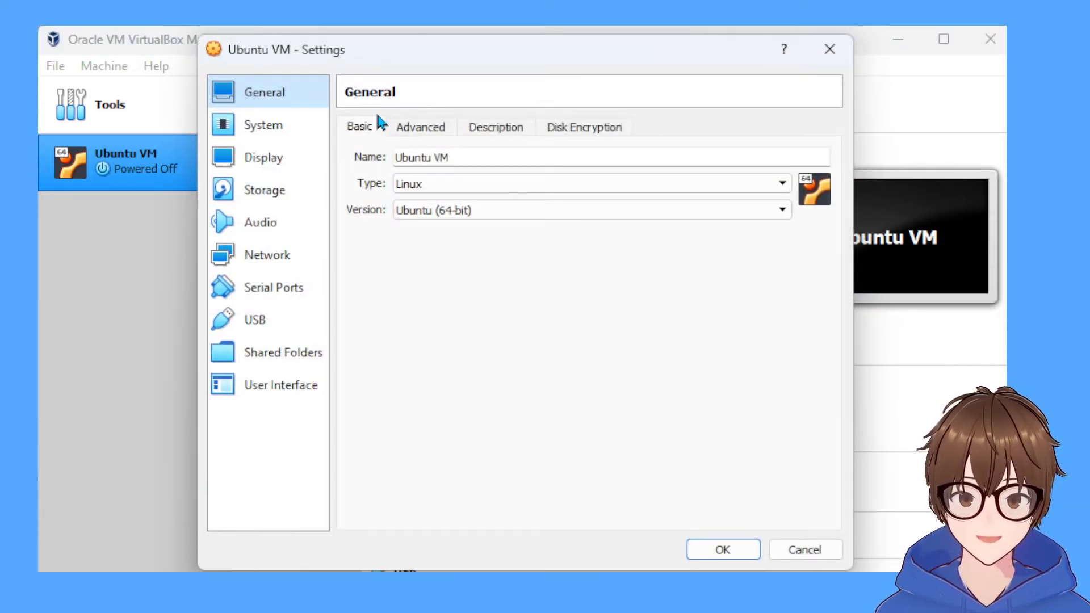
click(259, 198)
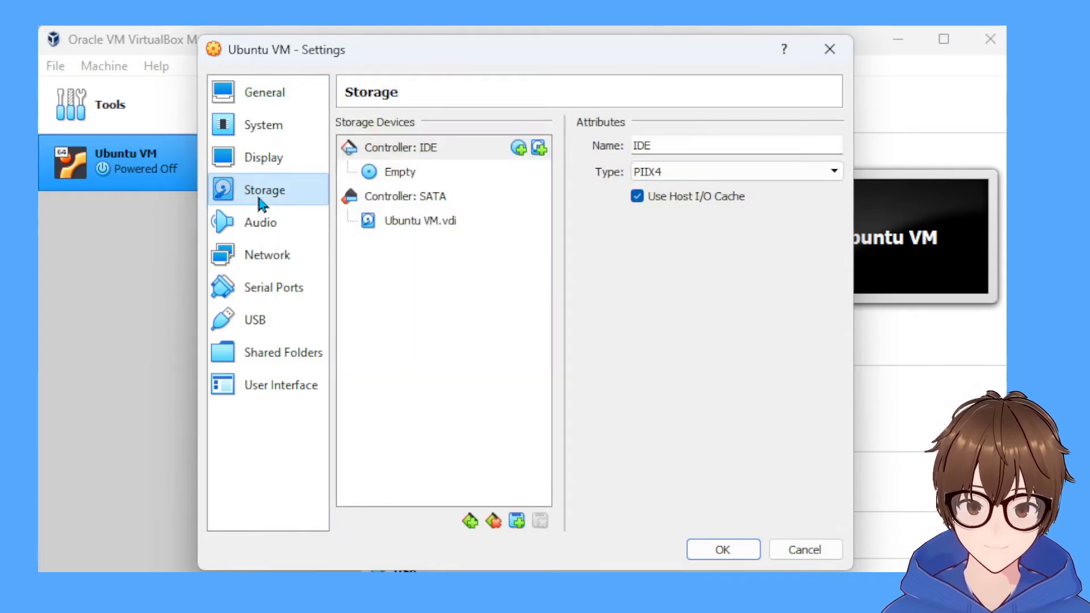
click(420, 171)
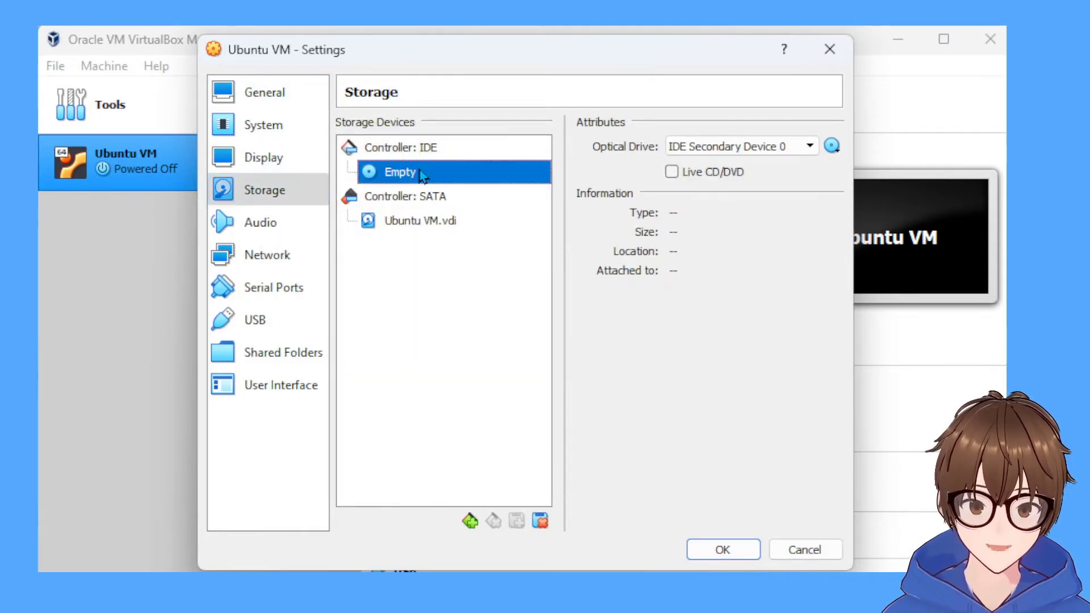
click(836, 150)
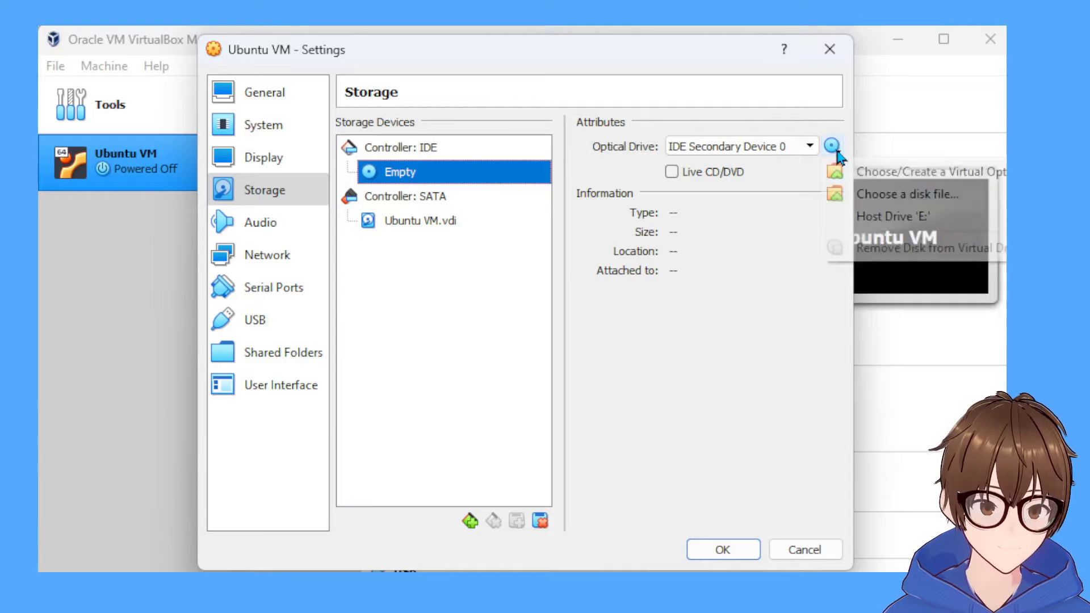
click(964, 193)
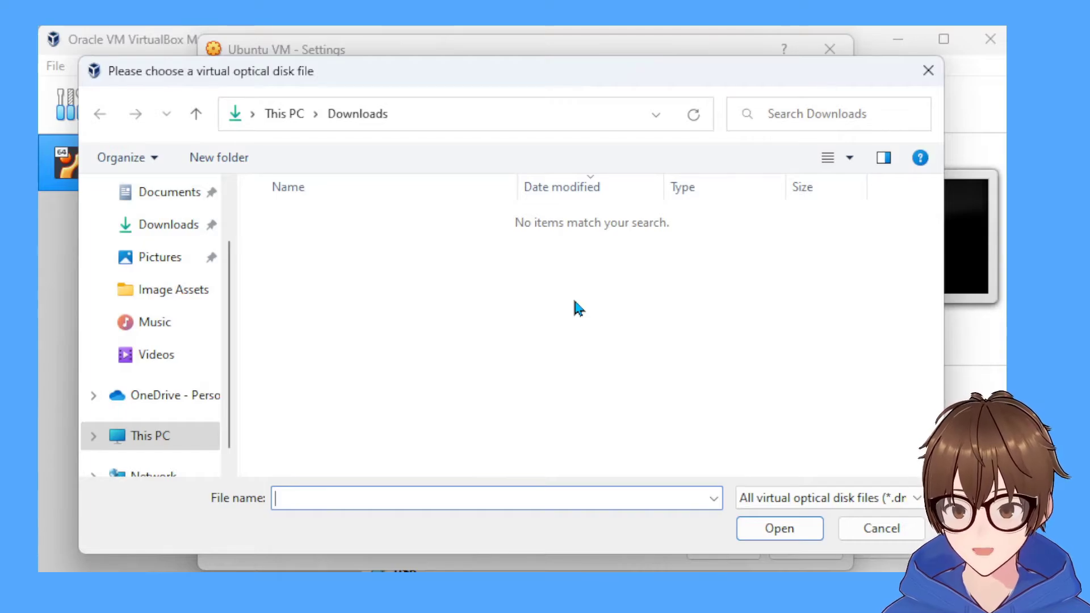
scroll(187, 264, up, 1)
scroll(185, 262, up, 1)
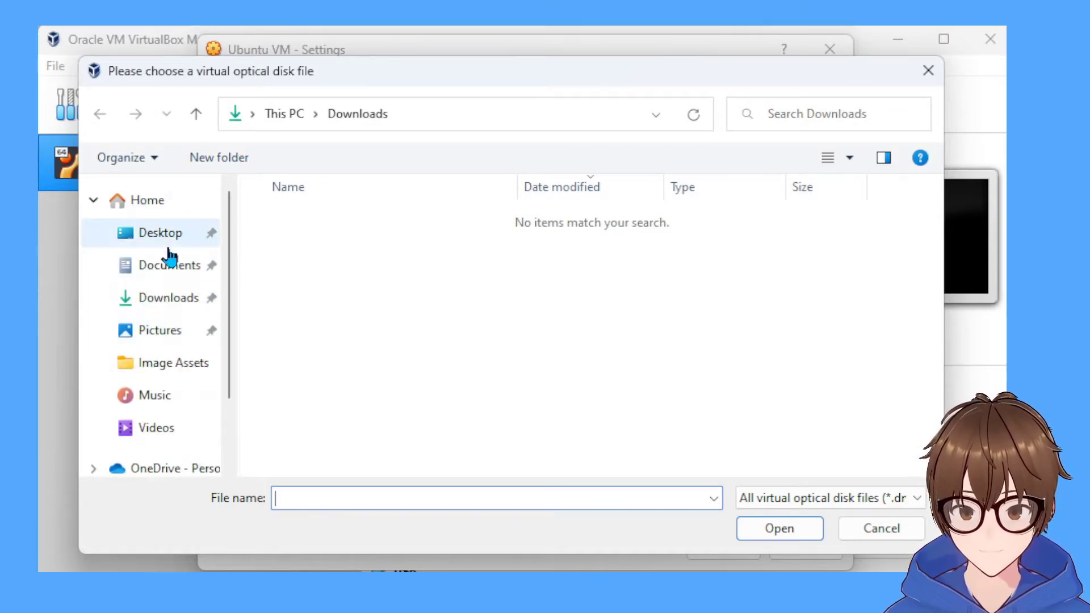
click(169, 234)
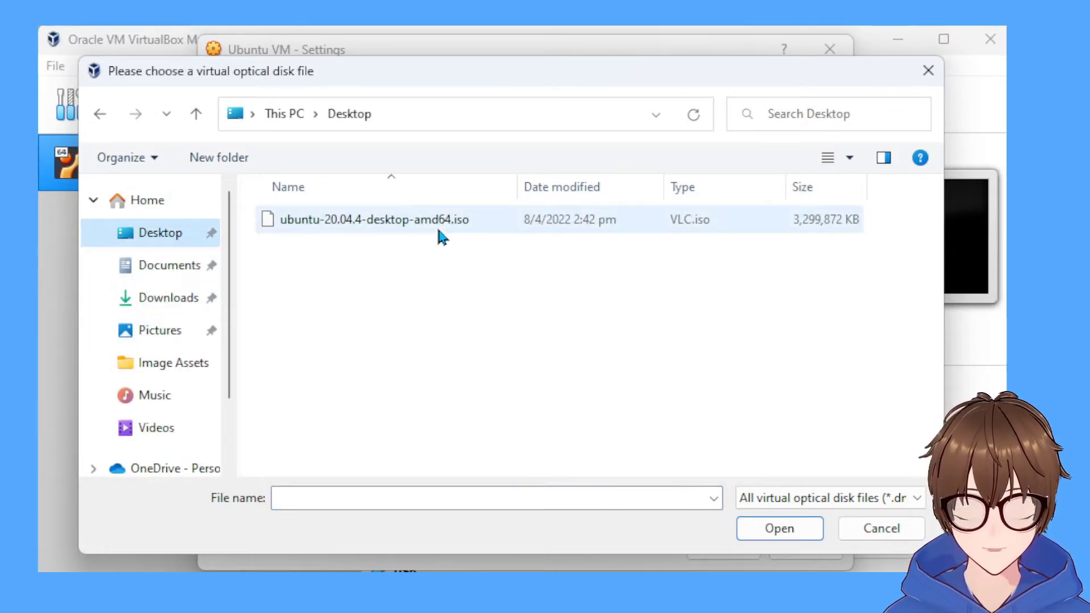
click(454, 225)
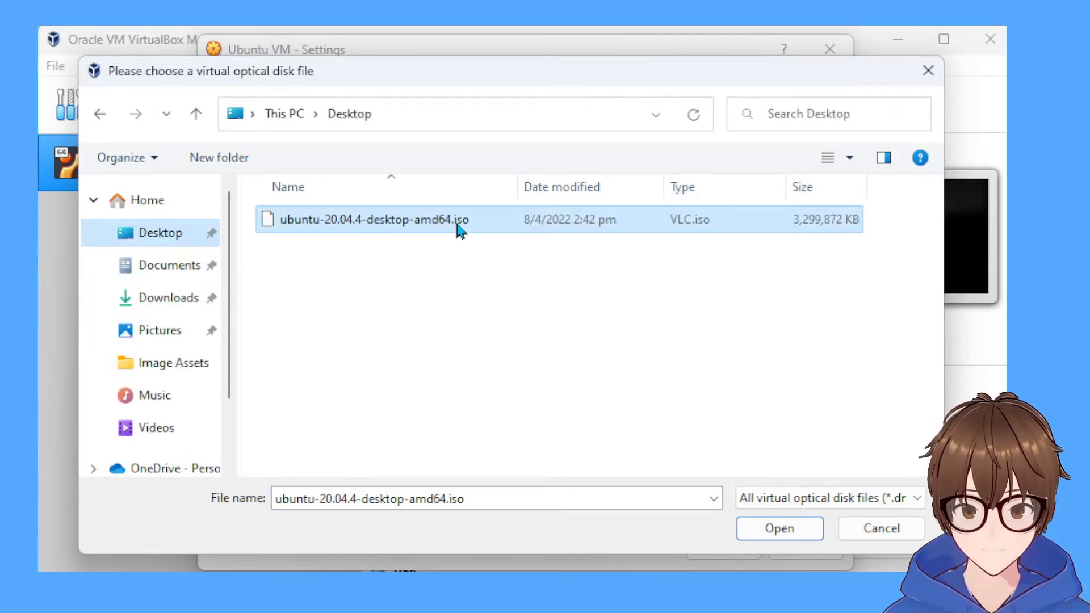
click(761, 529)
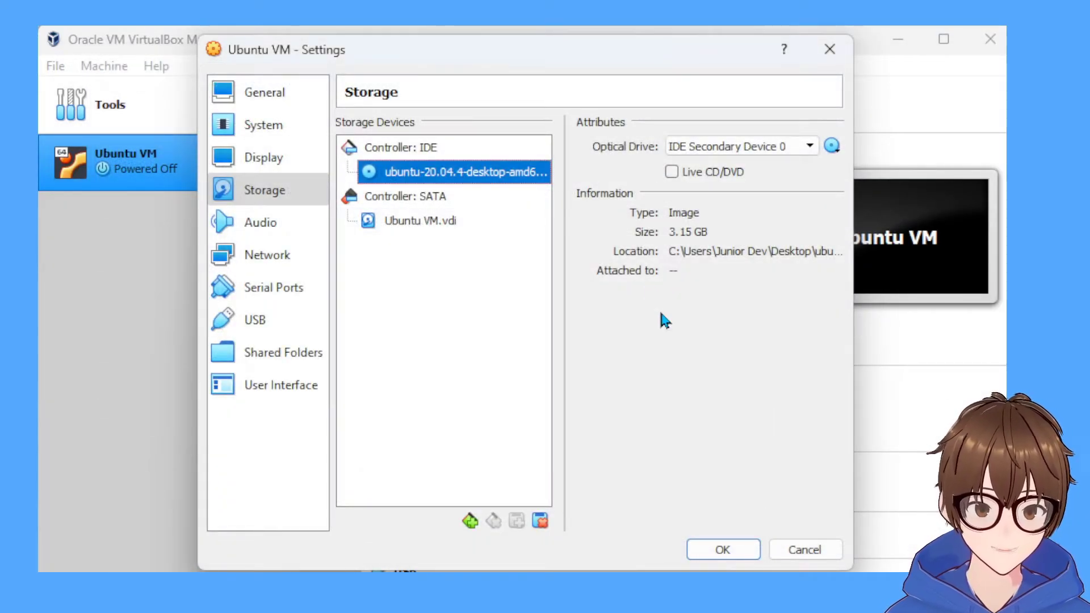
click(748, 544)
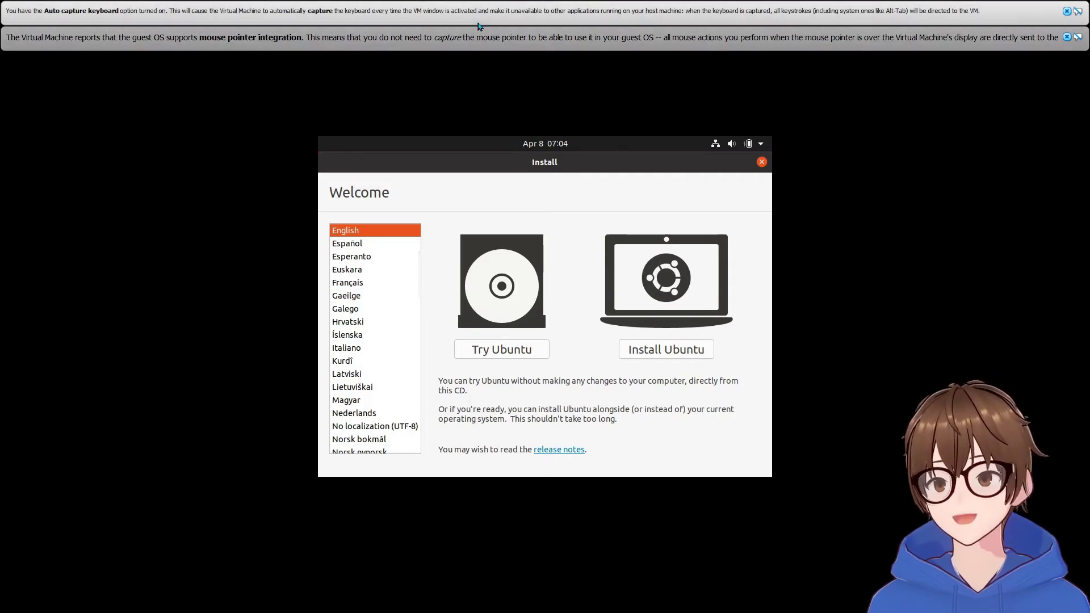
Dismiss the virtual machine's notices and start installing Ubuntu in English with the English (US) keyboard layout
click(1077, 13)
click(1079, 12)
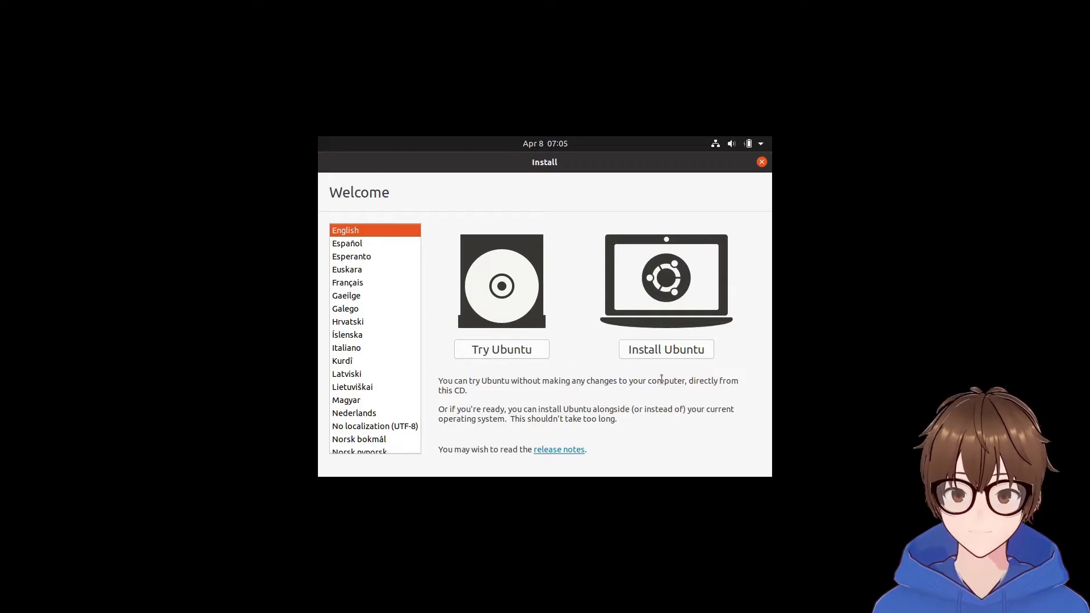
click(644, 354)
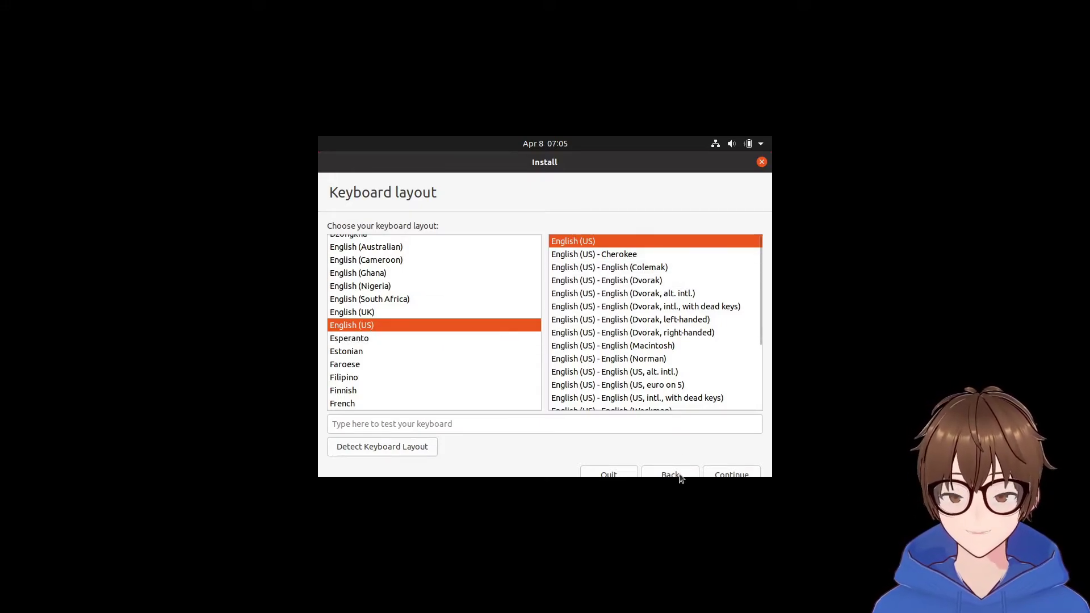
click(750, 474)
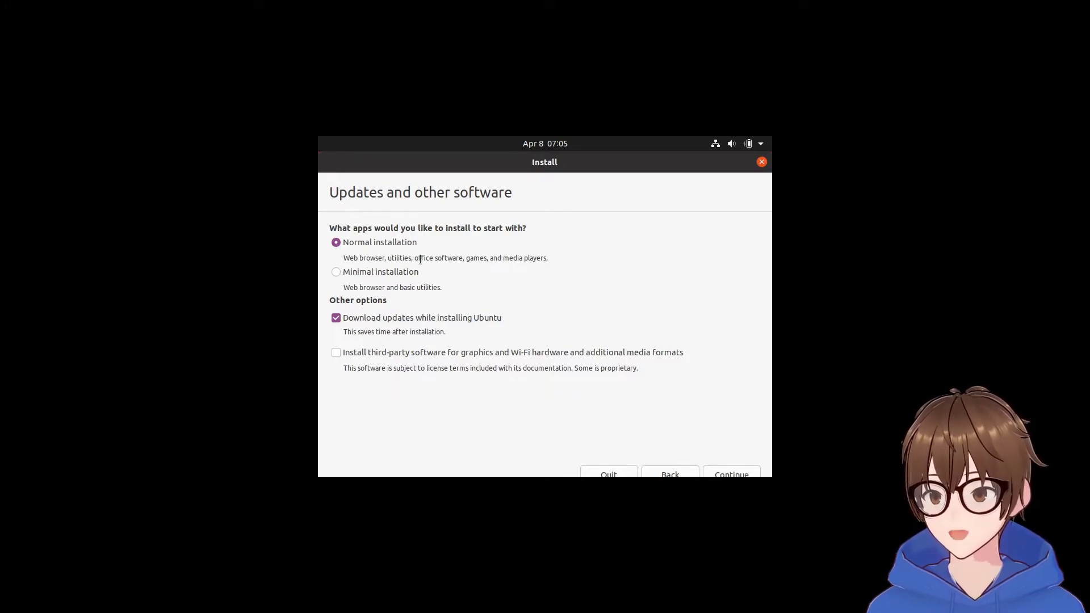
Compare the normal and minimal installation options, choose Minimal installation without downloading updates, and proceed to the installation type
drag(411, 259, 474, 262)
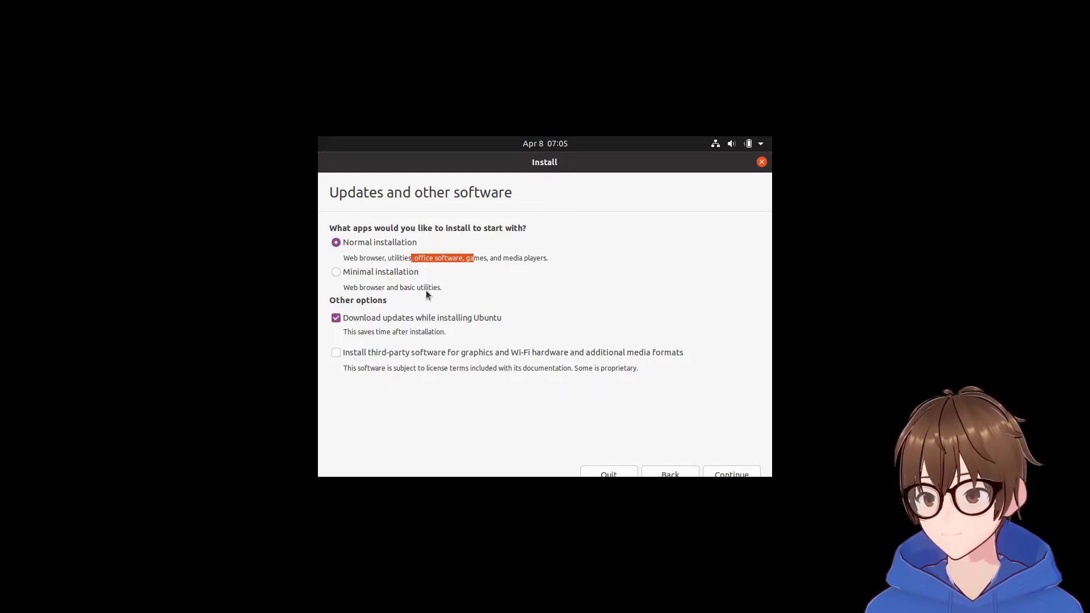
click(336, 273)
key(Up)
click(498, 261)
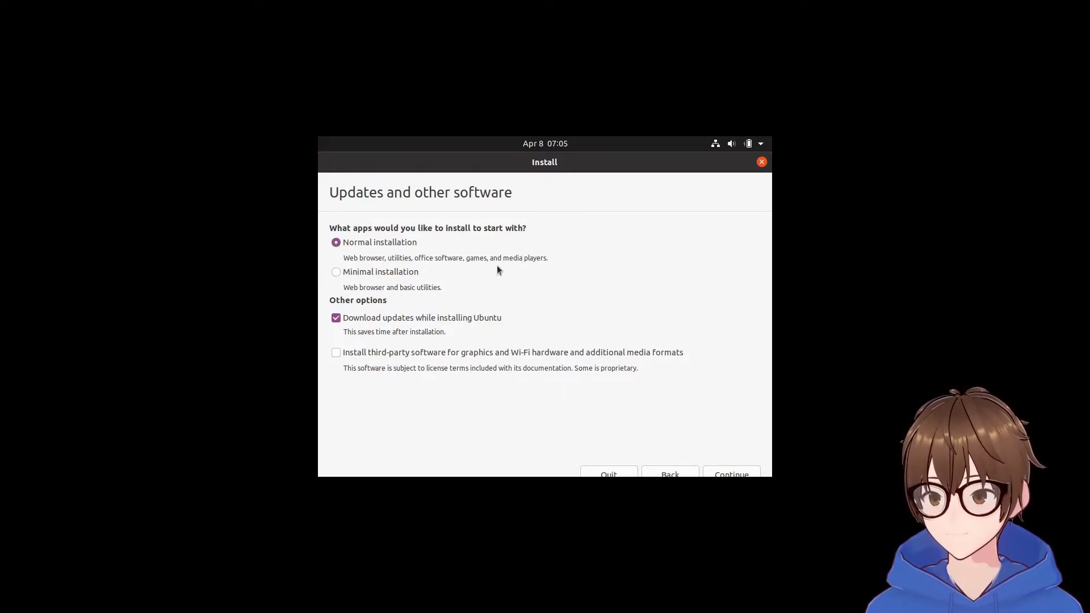
click(411, 272)
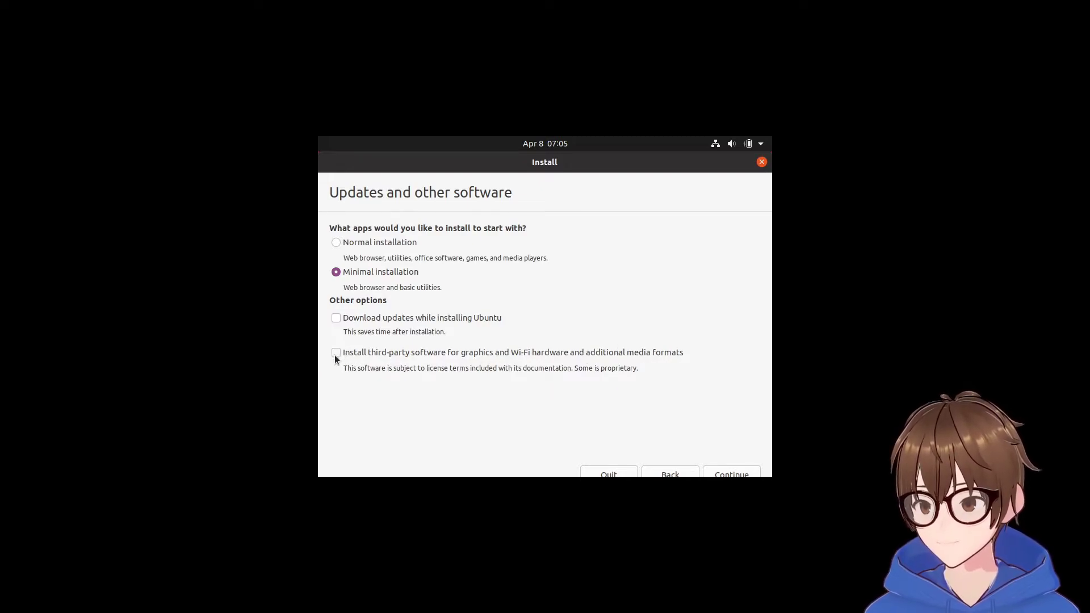
click(748, 477)
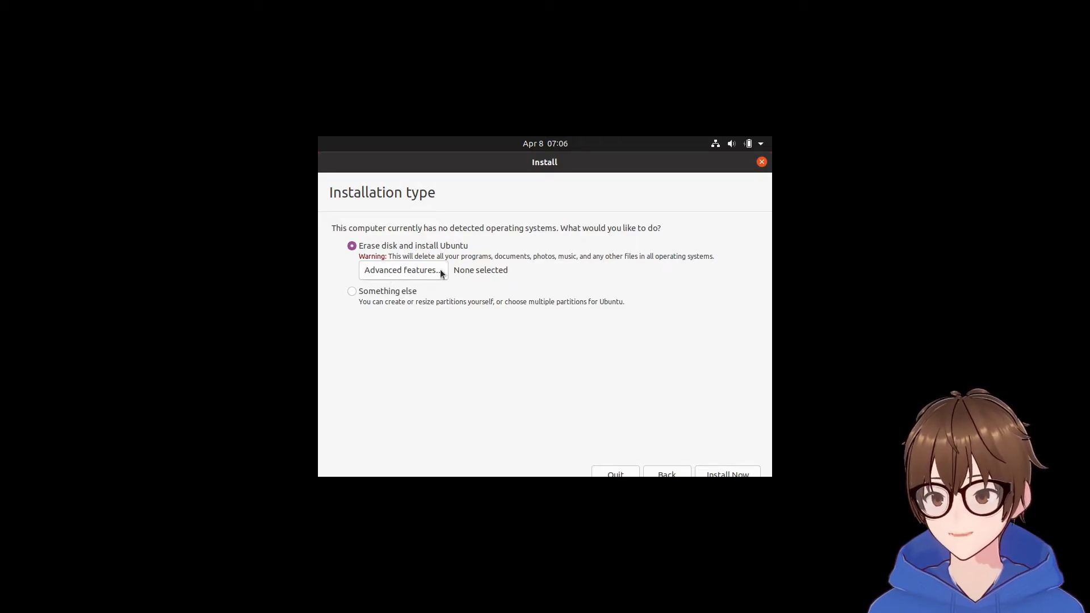
Check the advanced features without changing them, then erase the disk to install Ubuntu and approve writing the partition changes
click(405, 273)
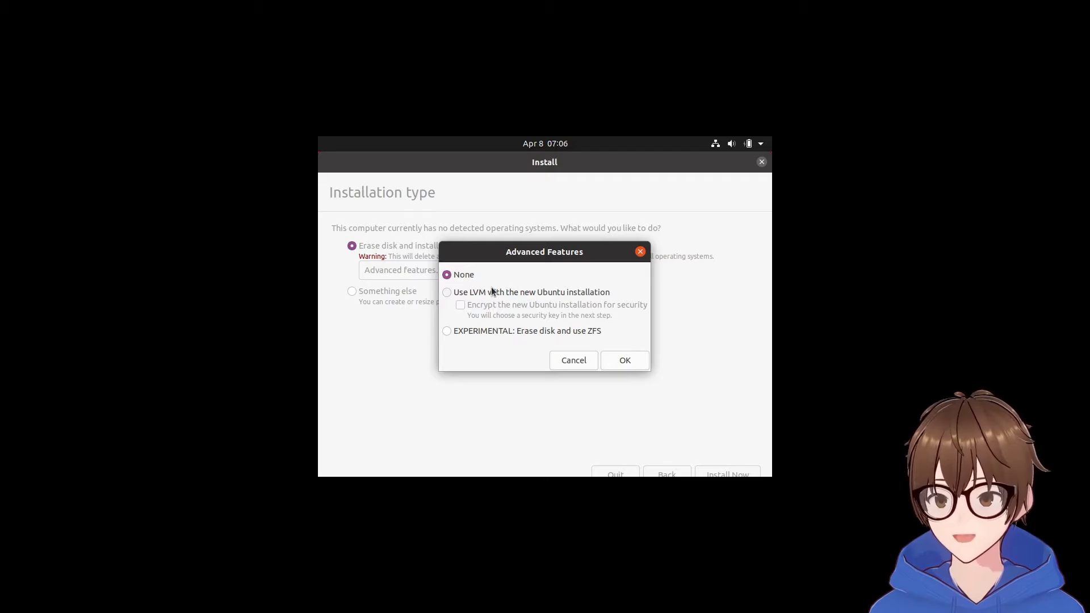
click(568, 366)
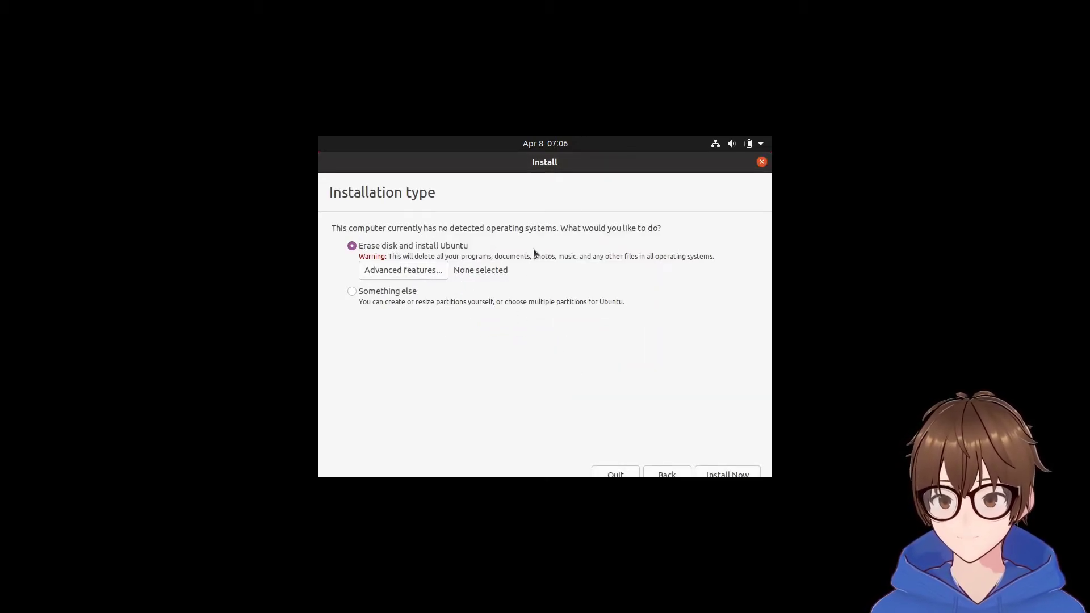
click(750, 473)
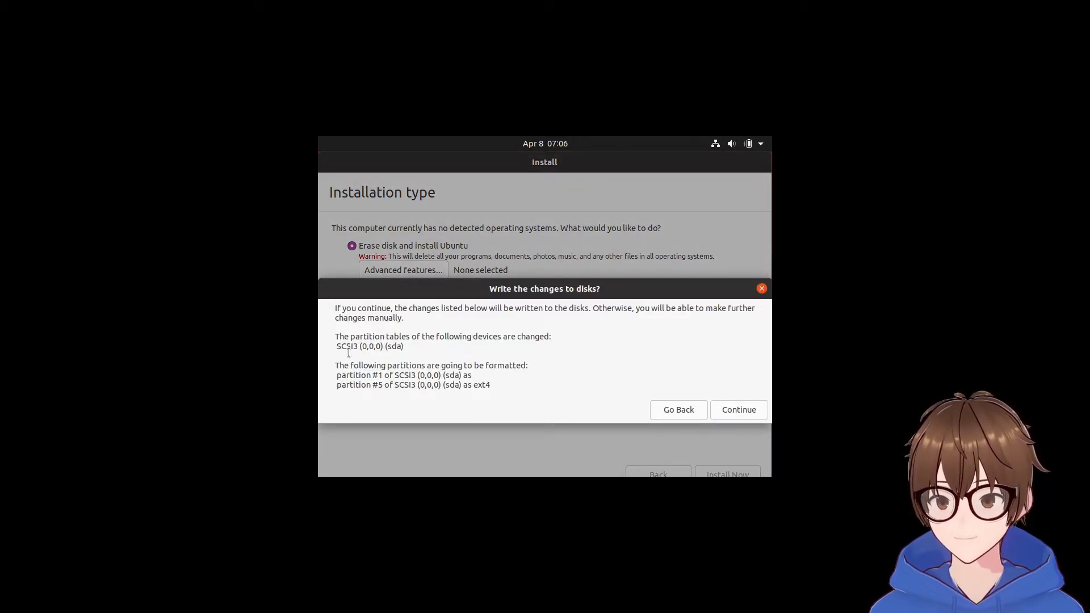
drag(347, 347, 498, 388)
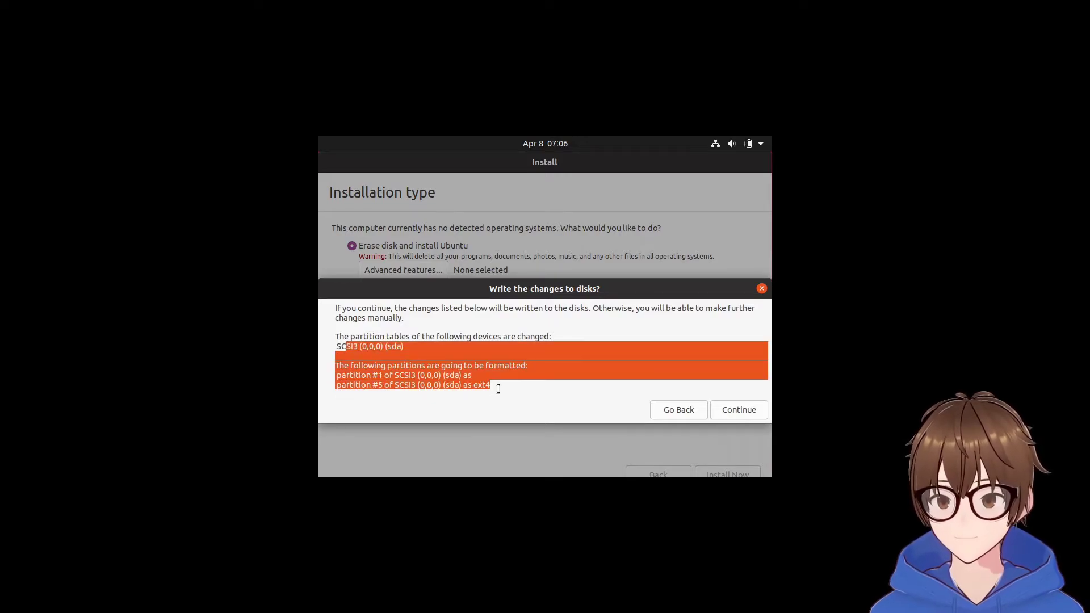
click(497, 388)
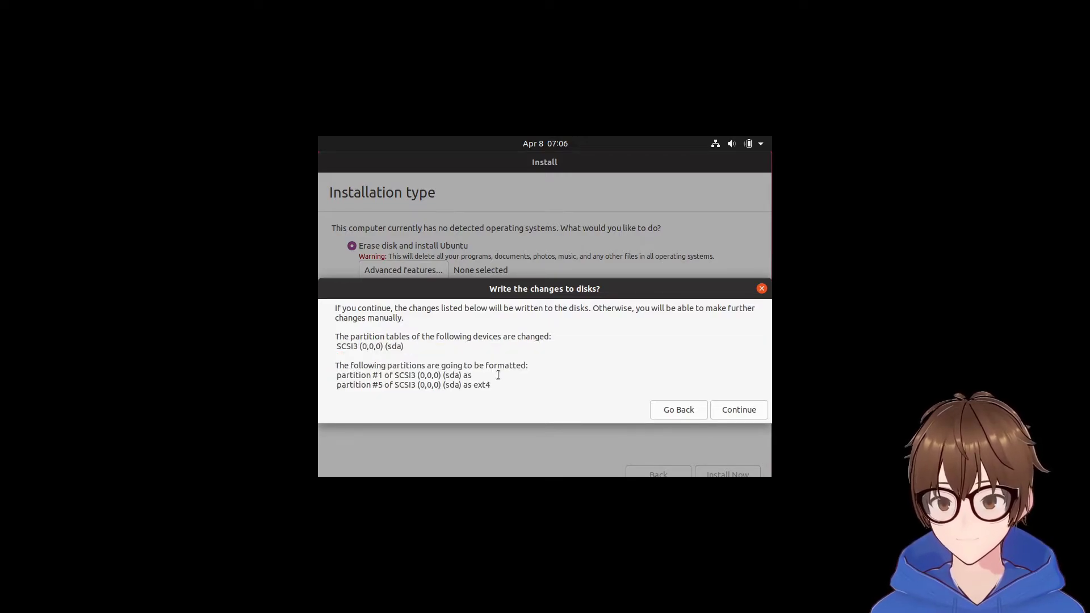
click(739, 409)
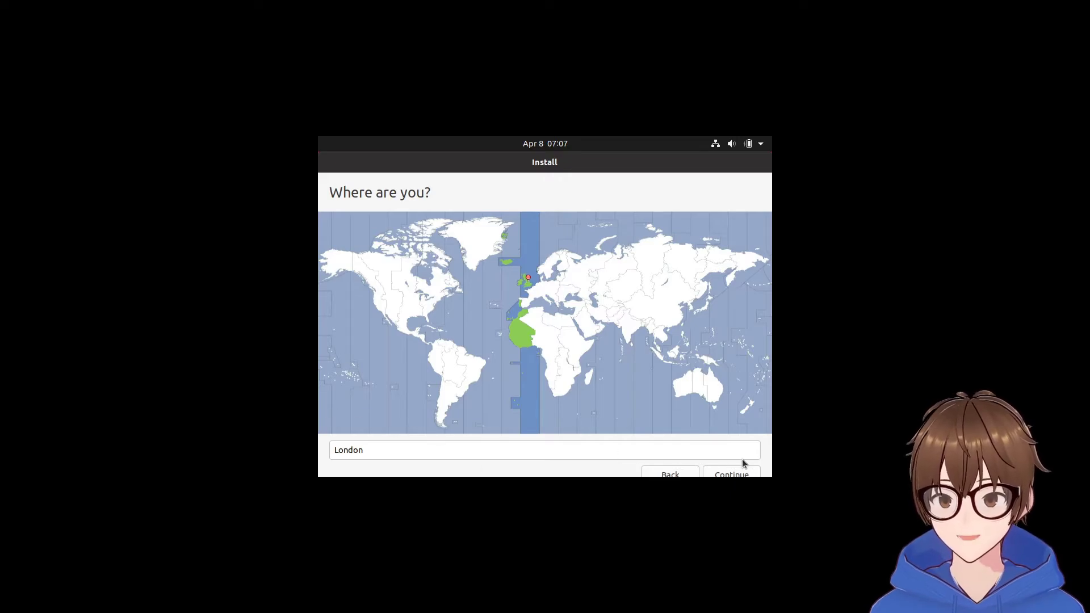
Accept London as the location, fill in the user's full name, and set the computer's name to ubuntu-vm
click(732, 474)
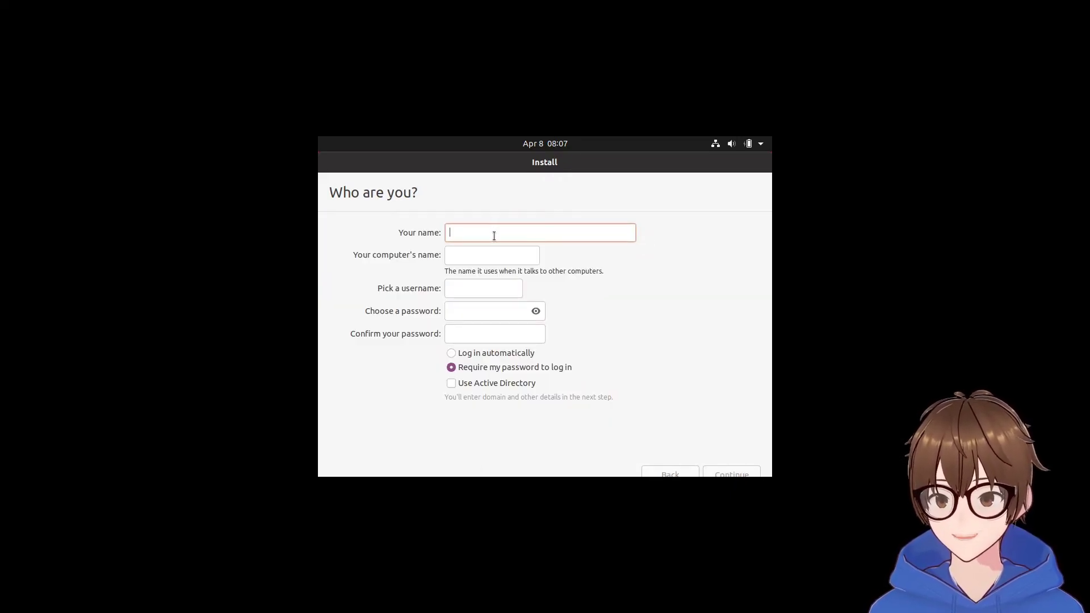
text(Junior)
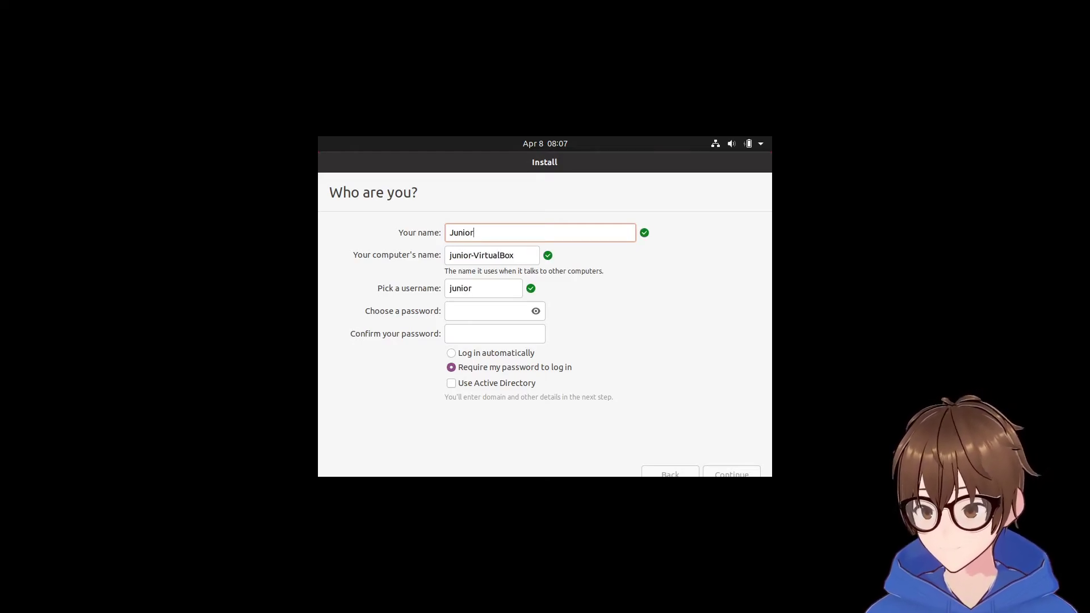
text( Dev)
key(Tab)
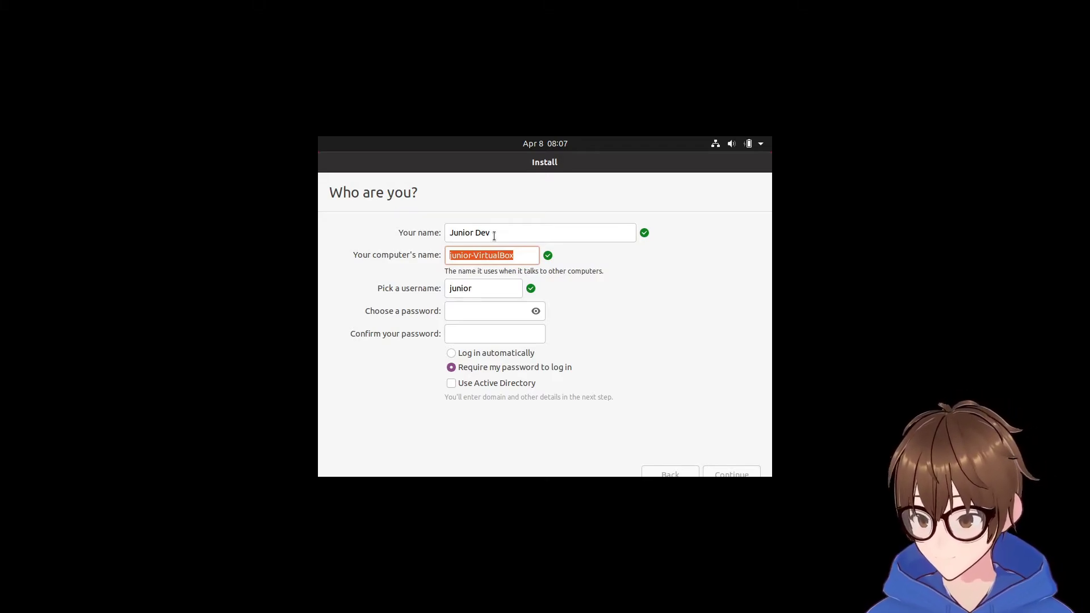
text(ubuntu)
key(BackSpace)
key(BackSpace)
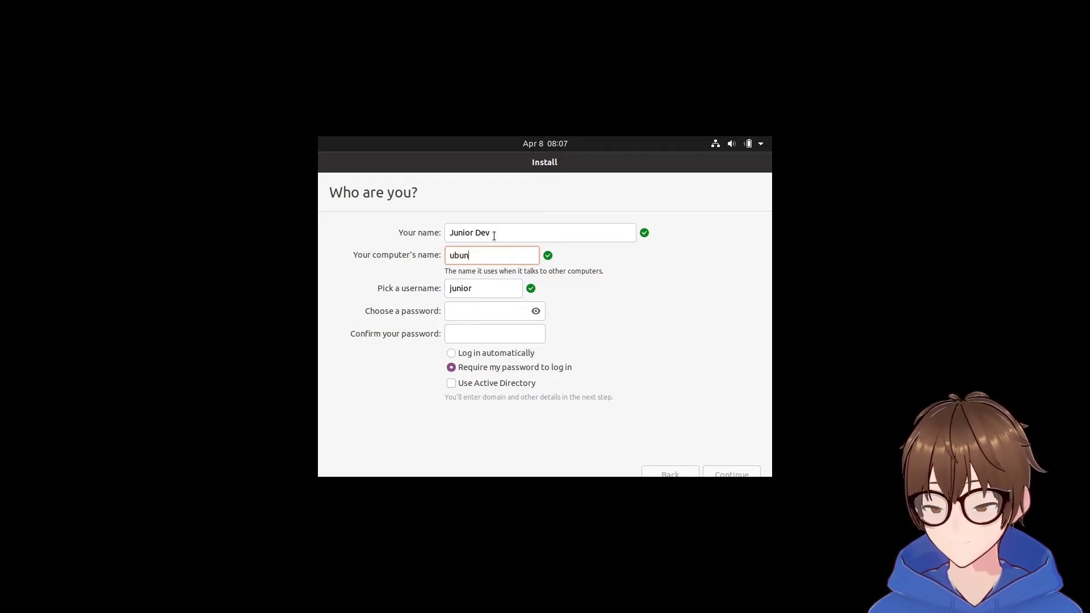
text(tu-vm)
key(Tab)
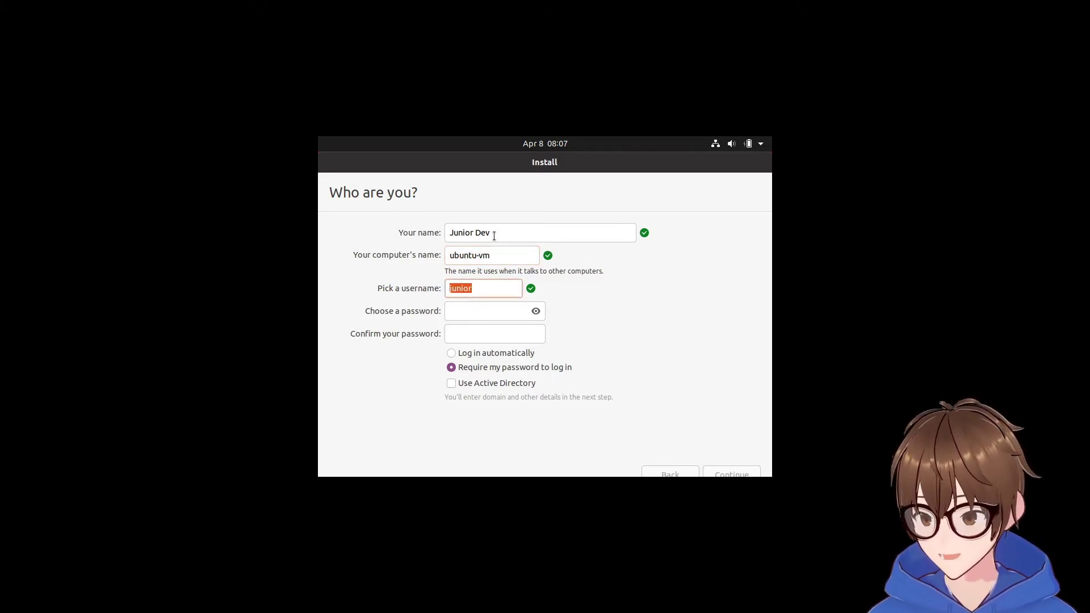
Replace the suggested username with one made from the user's full name in lowercase without a space
text(uni)
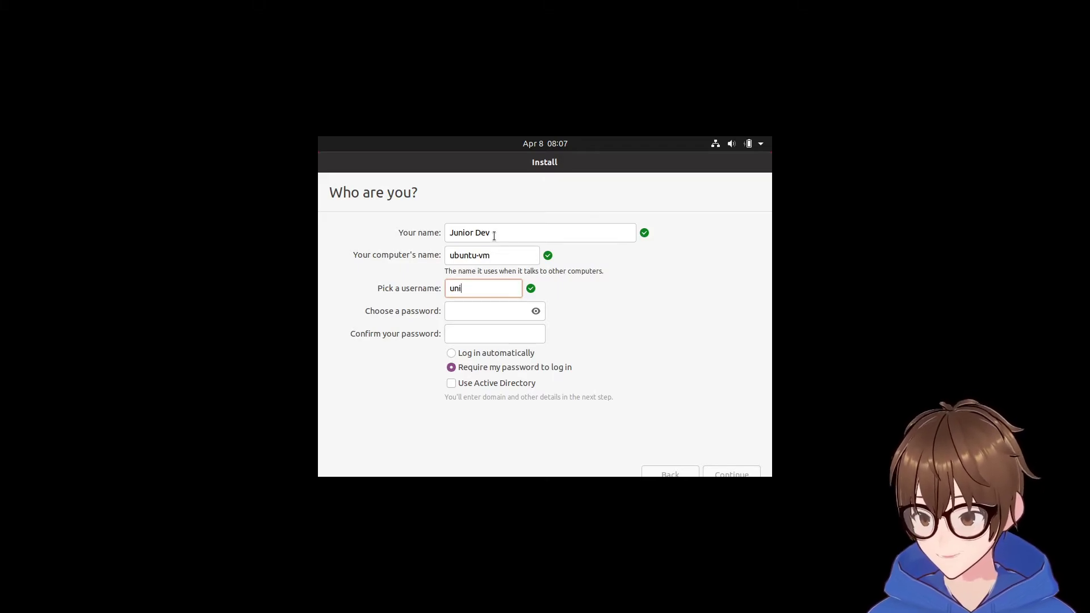
key(BackSpace)
key(BackSpace)
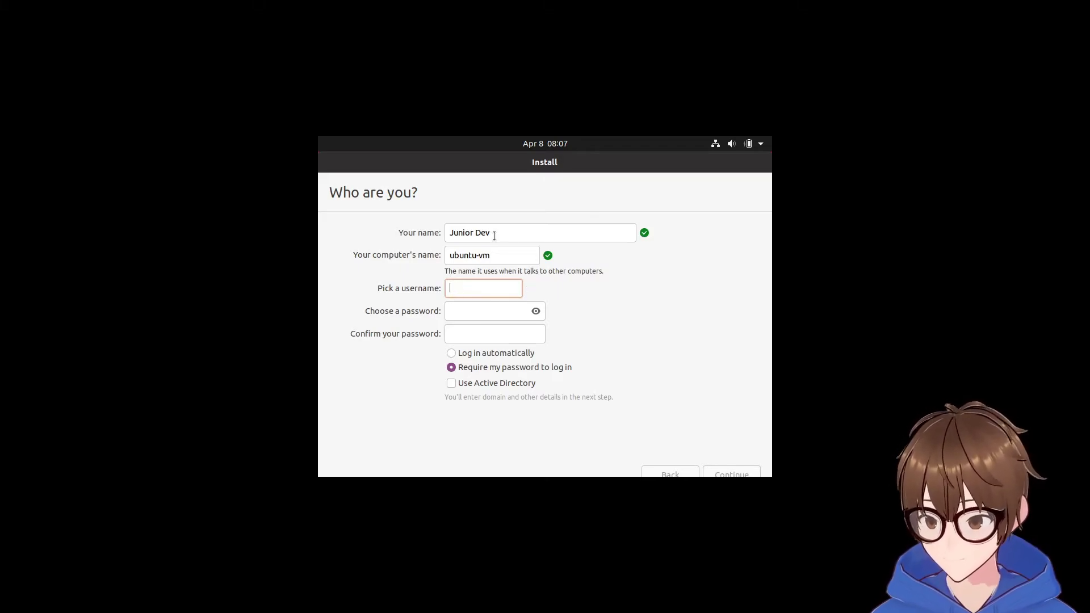
text(juniordev)
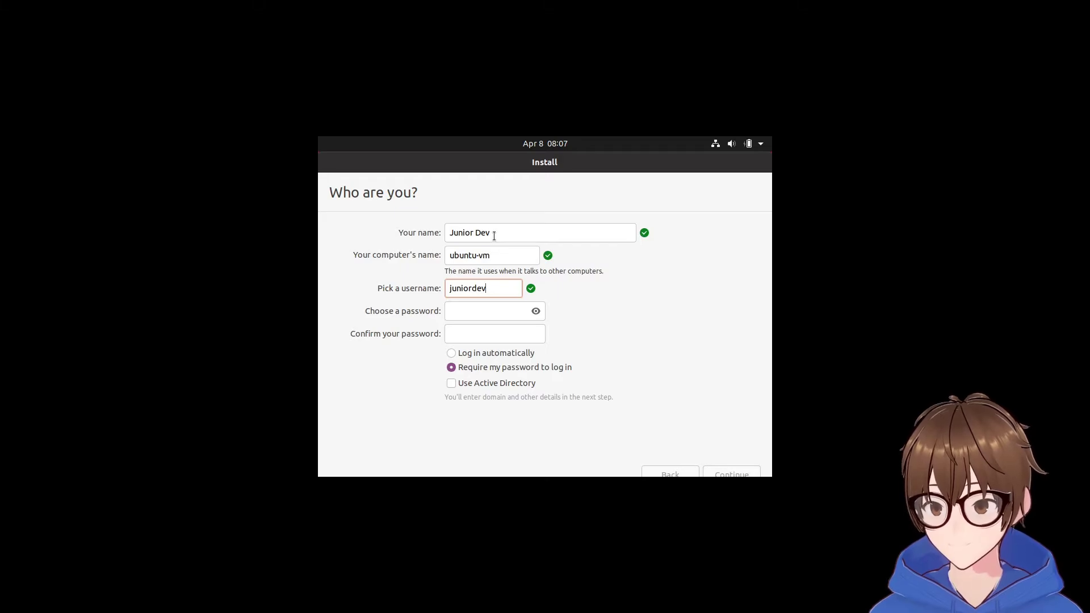
key(Tab)
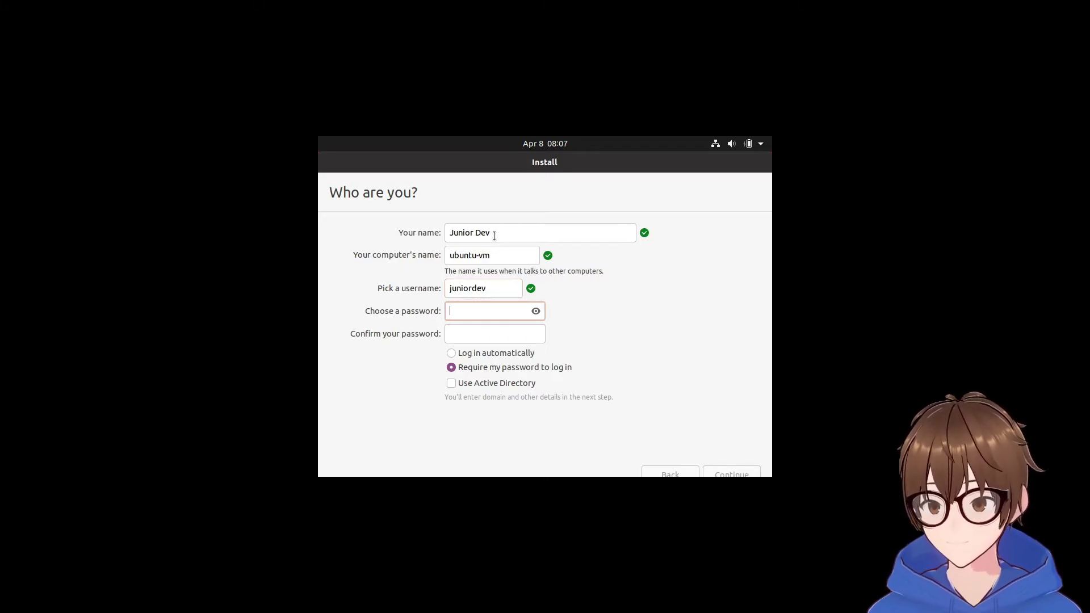
Enter and confirm the account password, and set the account to log in automatically
text(a)
key(Tab)
text(a)
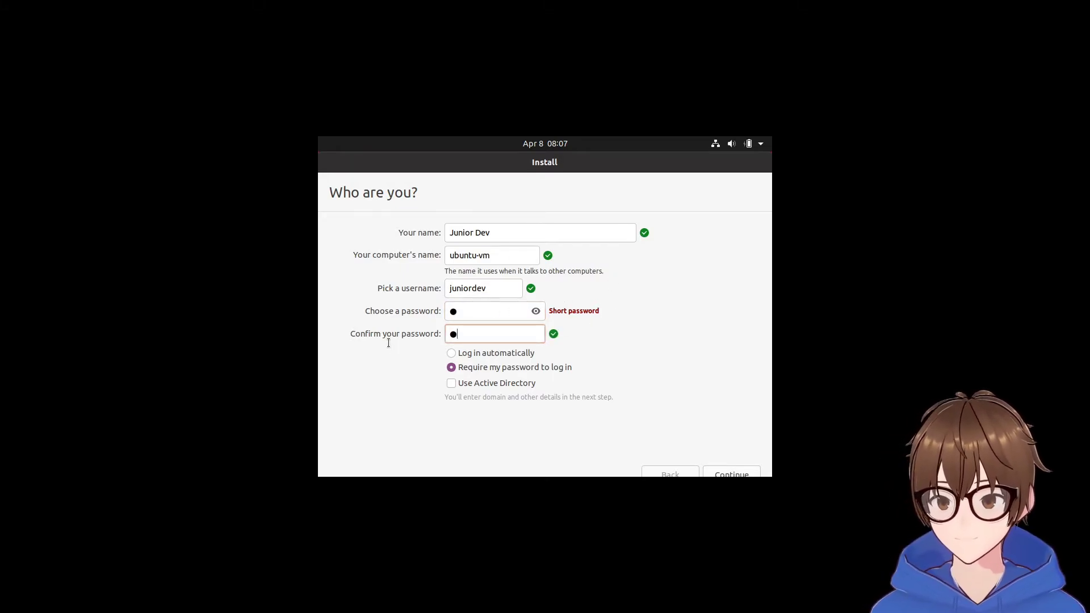
click(479, 353)
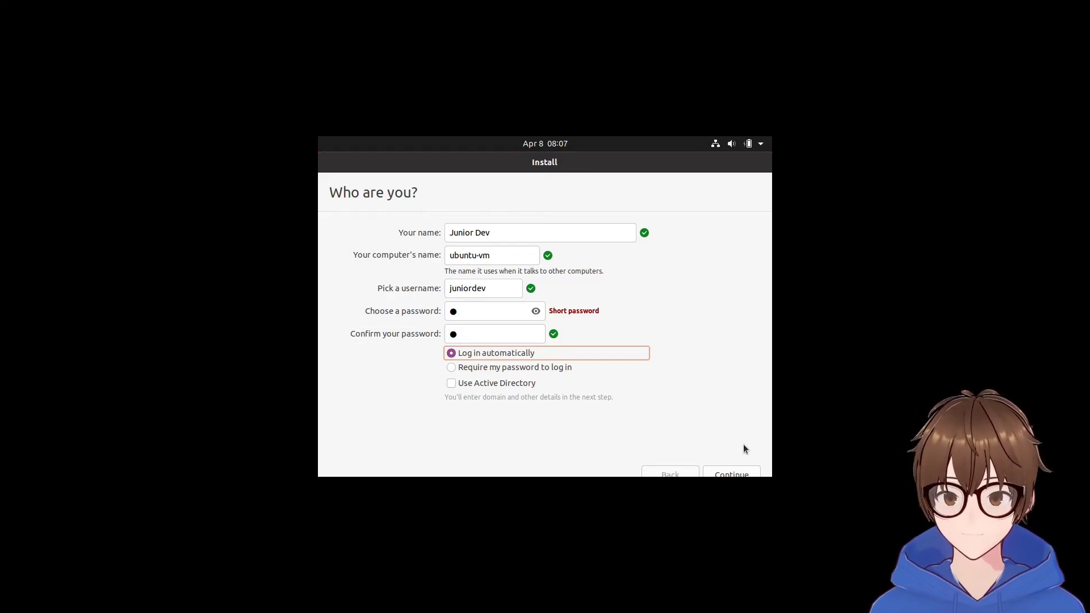
Start the Ubuntu installation with the entered account details, and restart the virtual machine once the installation is complete
click(759, 473)
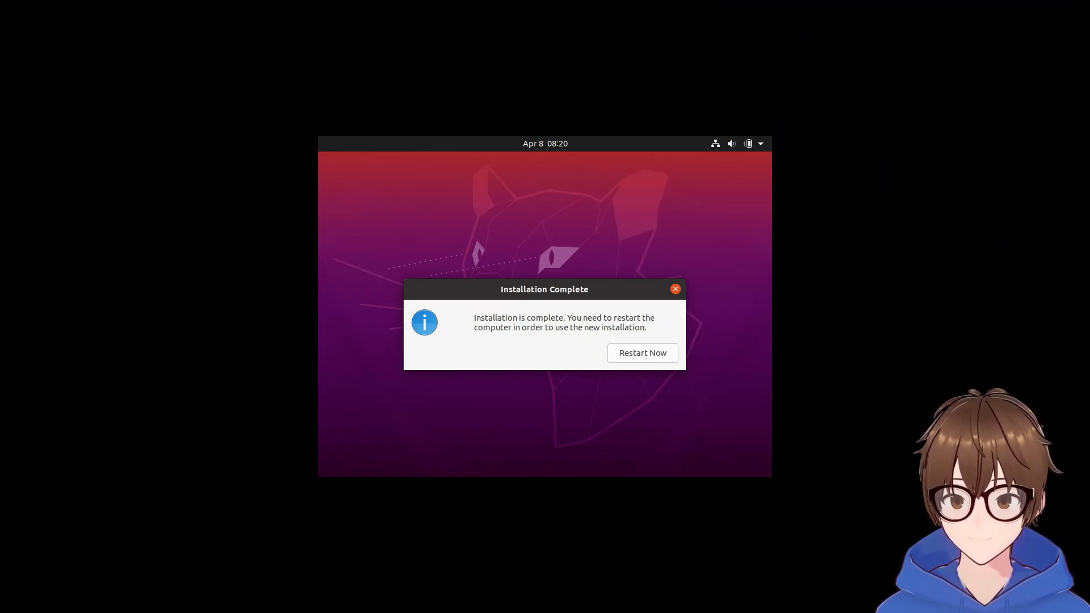
click(650, 354)
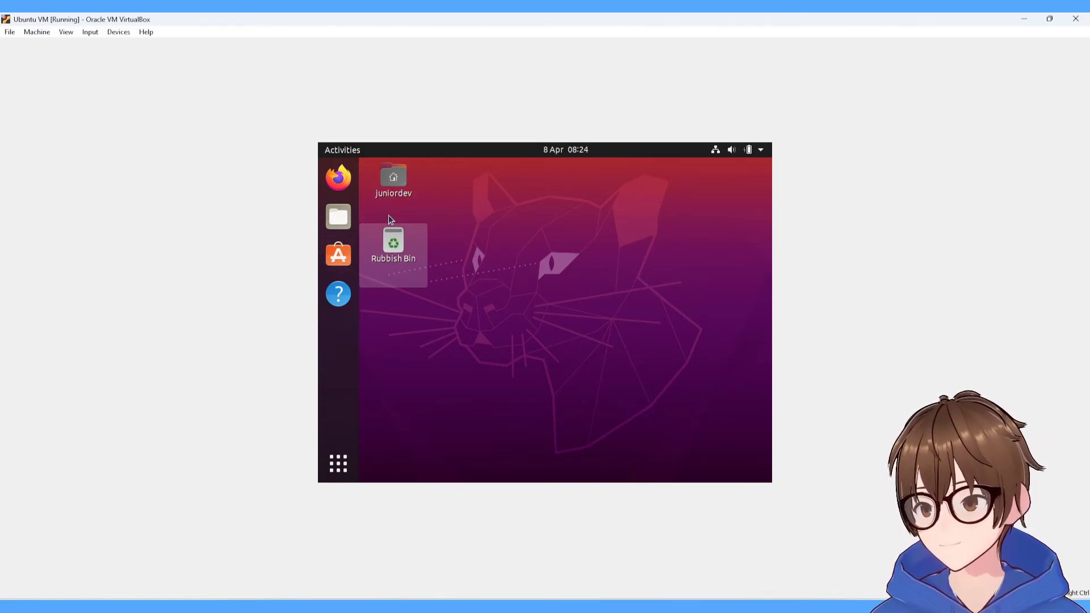
Insert the Guest Additions CD image, run its installer authenticated with the account password, and close the installer's terminal window
click(121, 33)
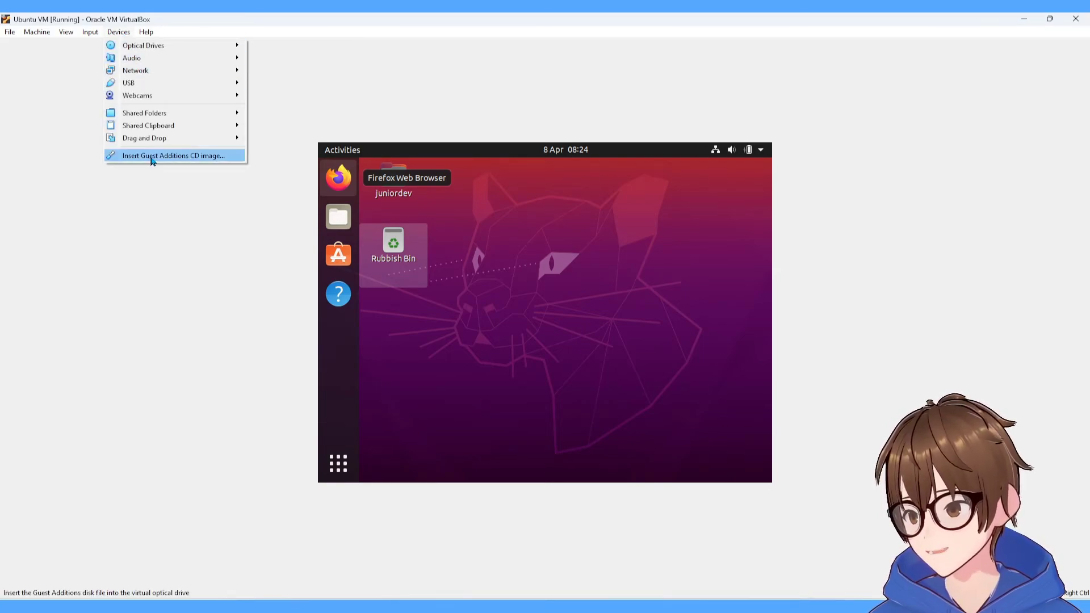
click(223, 162)
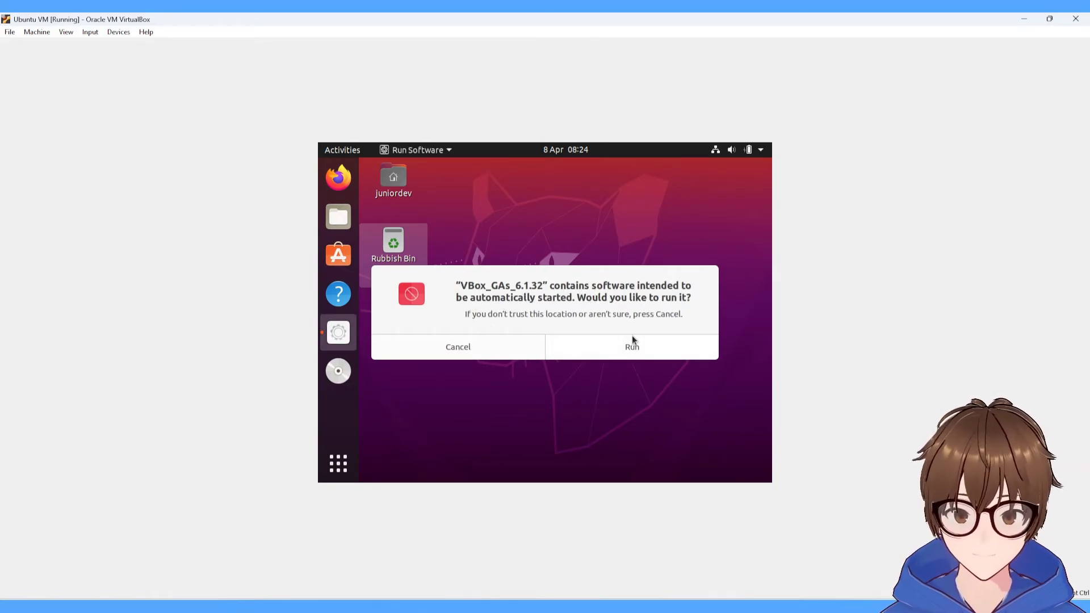
click(655, 352)
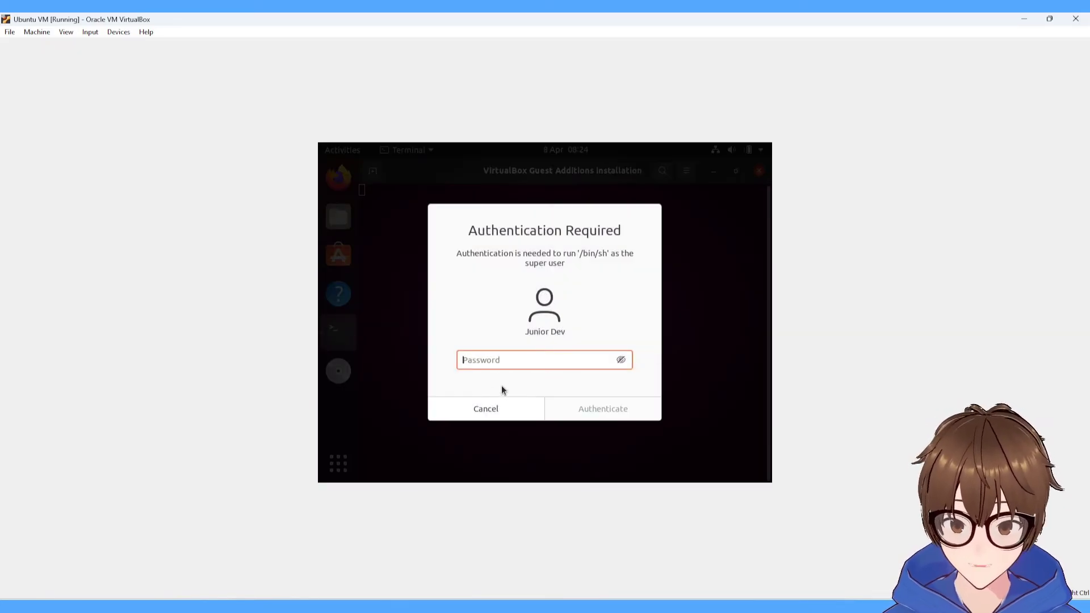
text(****)
click(584, 408)
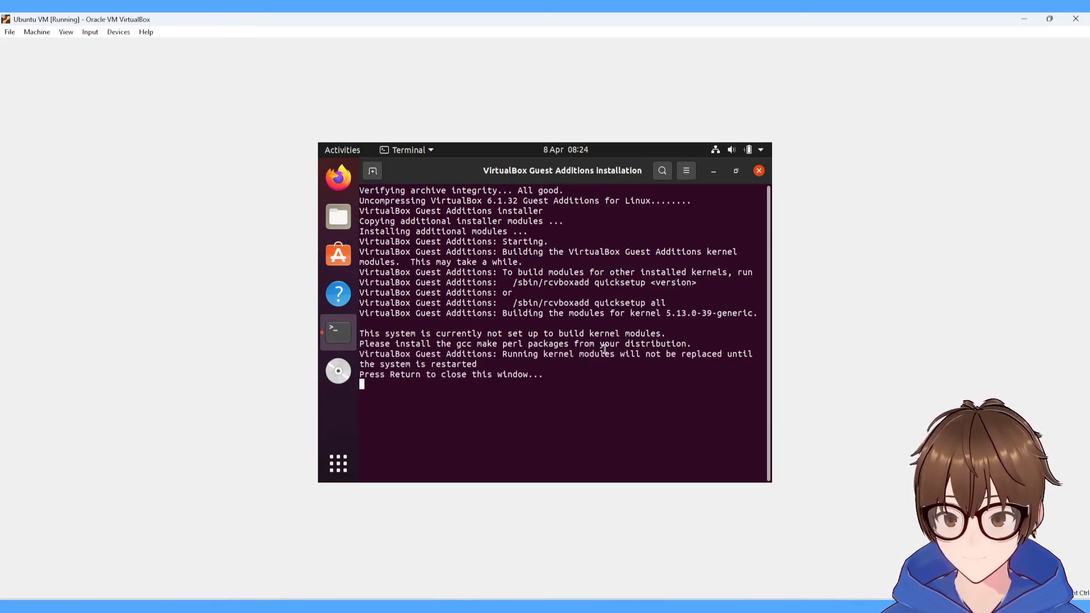
key(Return)
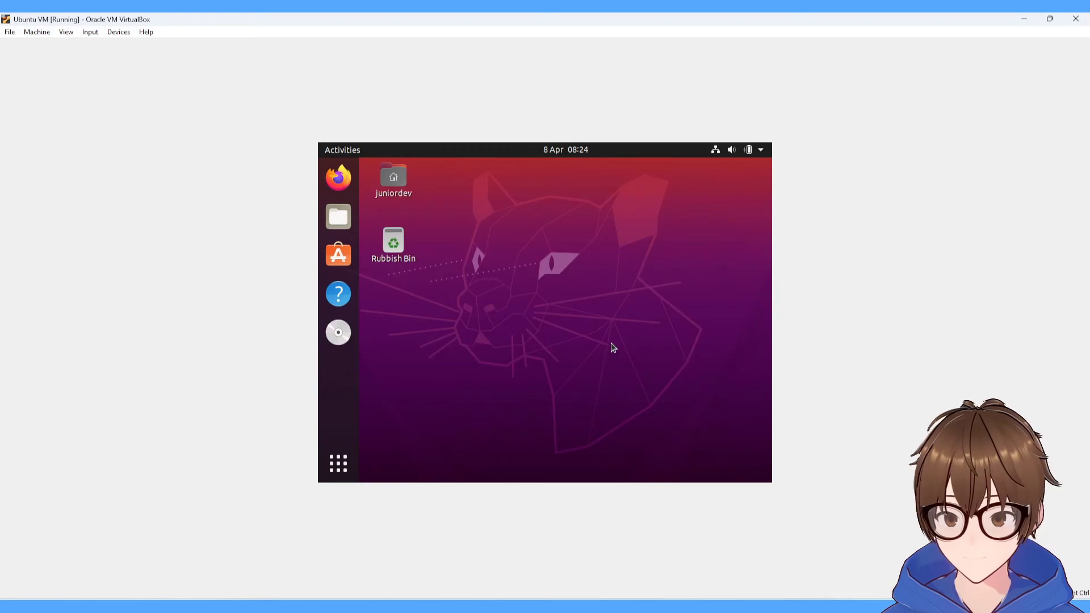
Restart the Ubuntu virtual machine from within the guest system
click(761, 153)
click(737, 288)
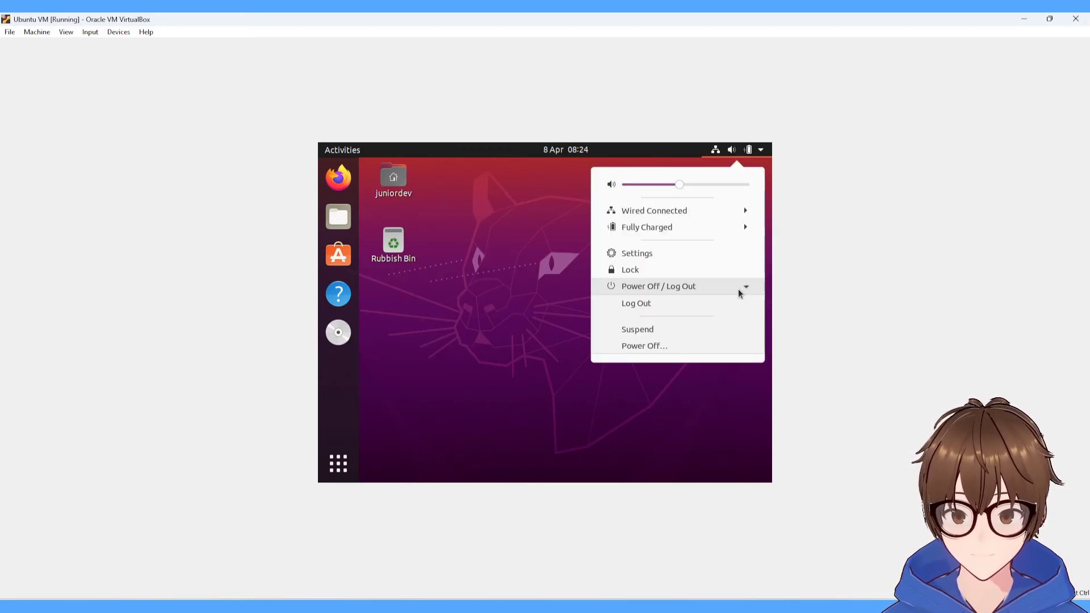
click(688, 346)
click(559, 358)
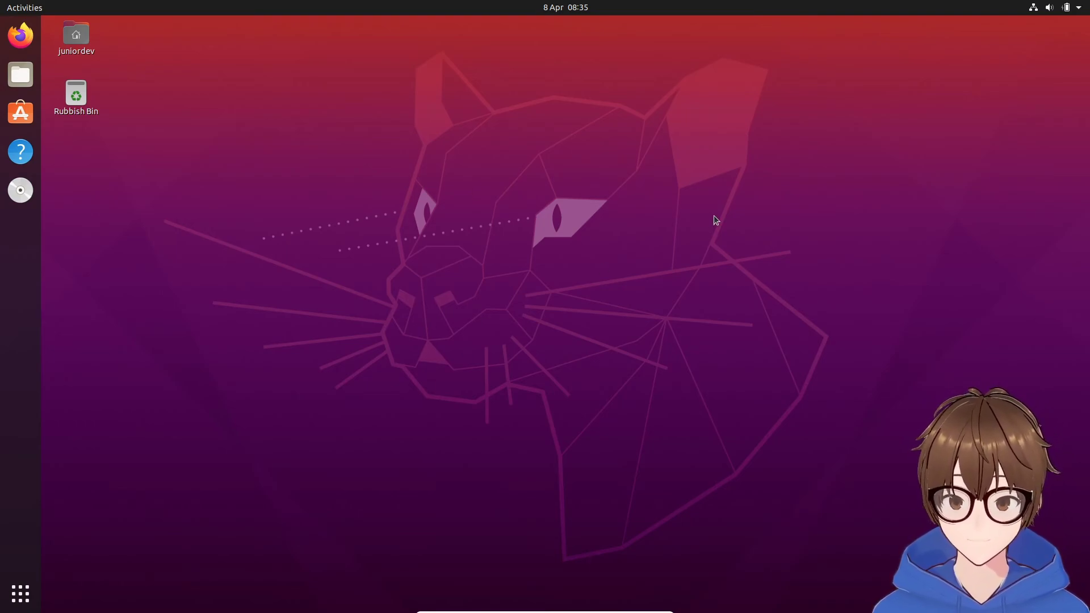
Search the Ubuntu applications for "terminal" and open Terminal
key(super)
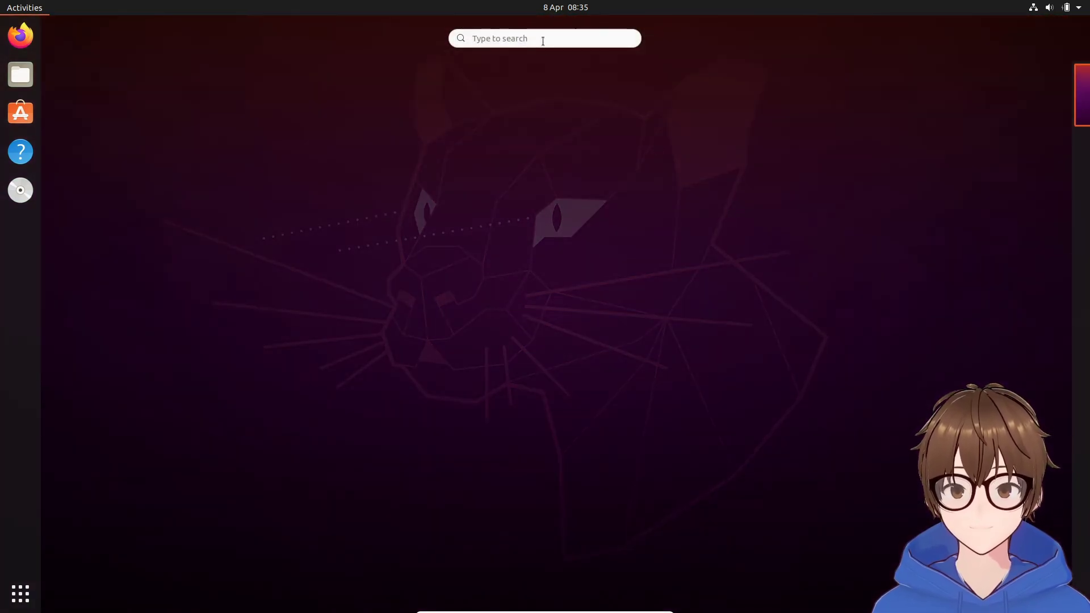
text(terminal)
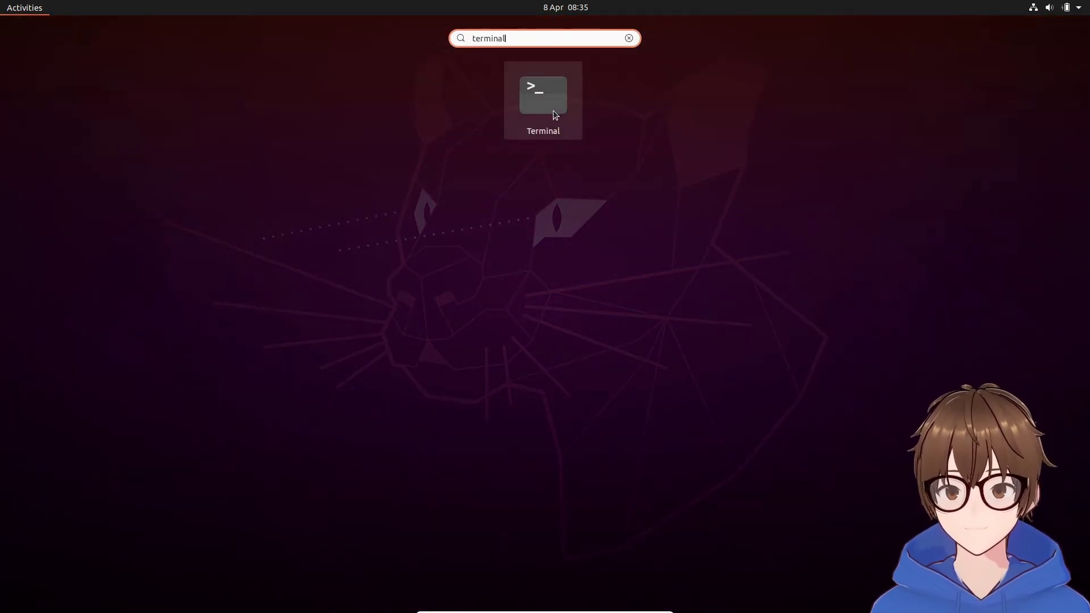
key(Return)
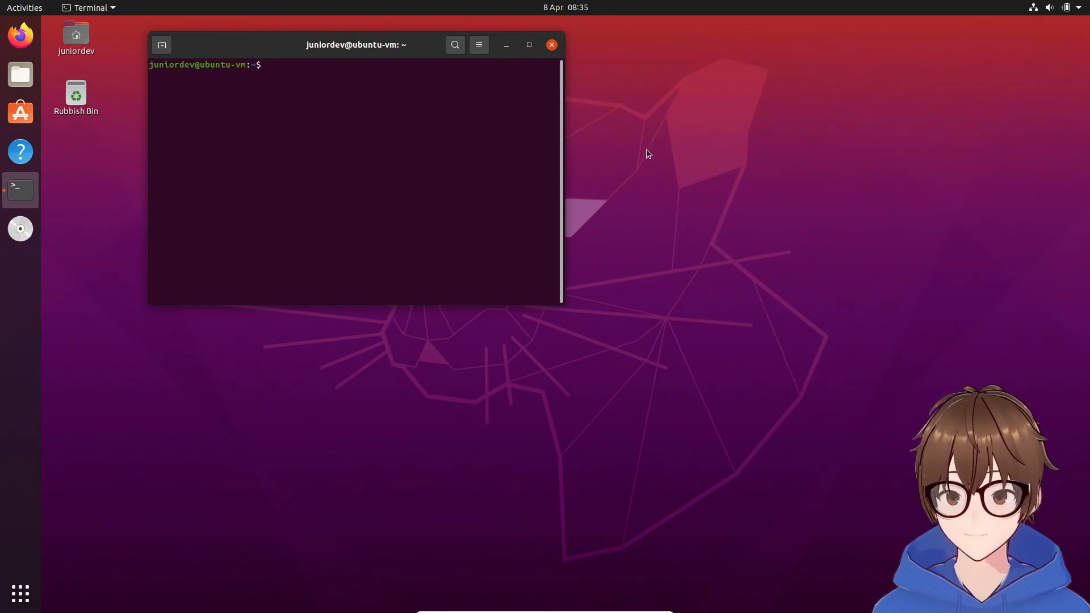
Run "sudo apt update -y && sudo apt upgrade -y" in the terminal and authorize it with the account password
text(sudo apt)
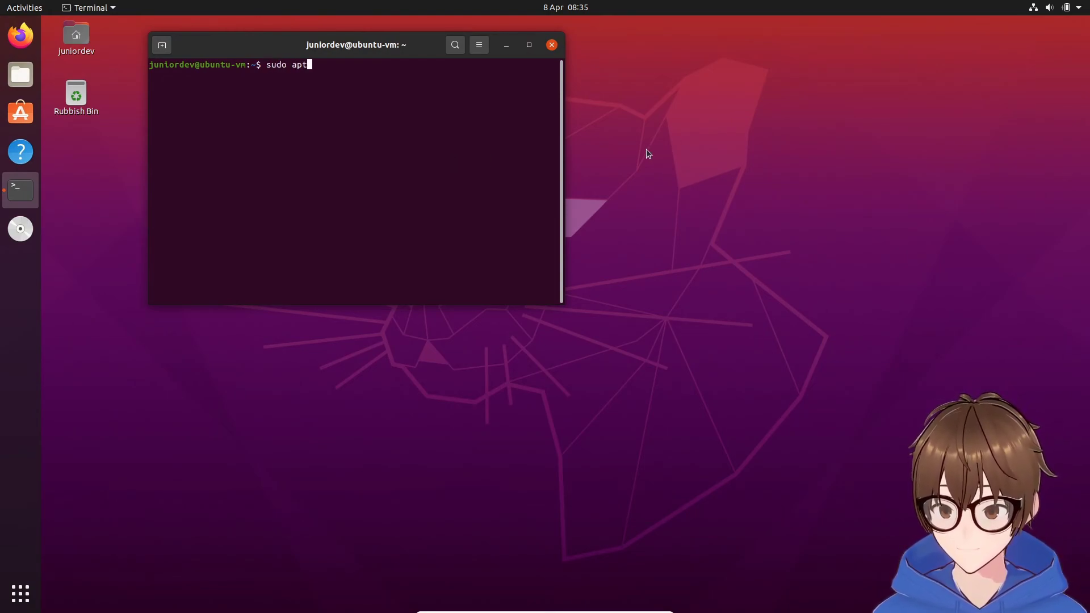
text( update -y )
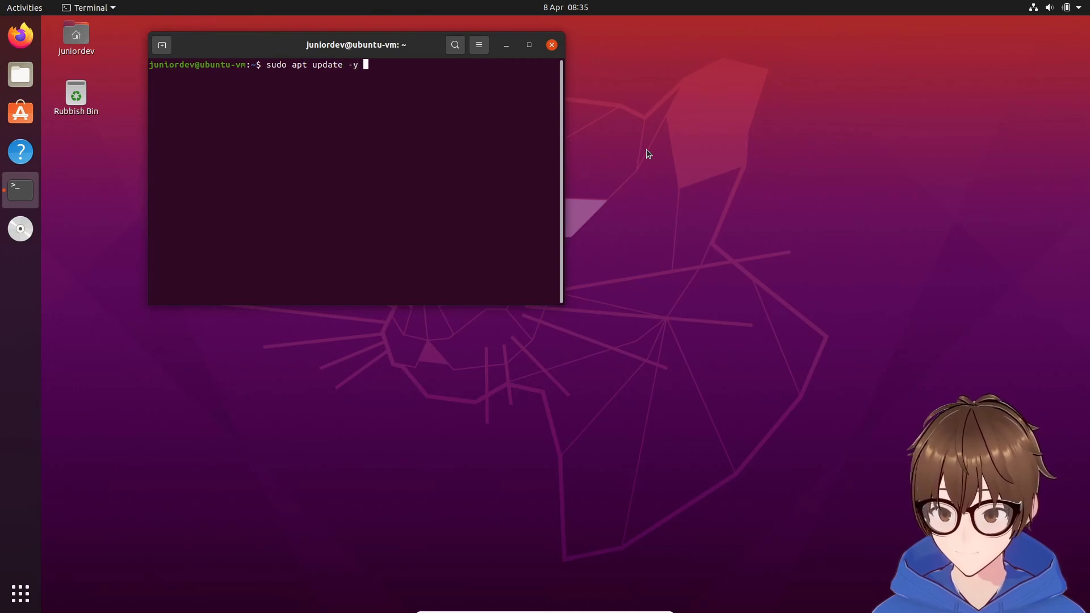
text(&& sudo )
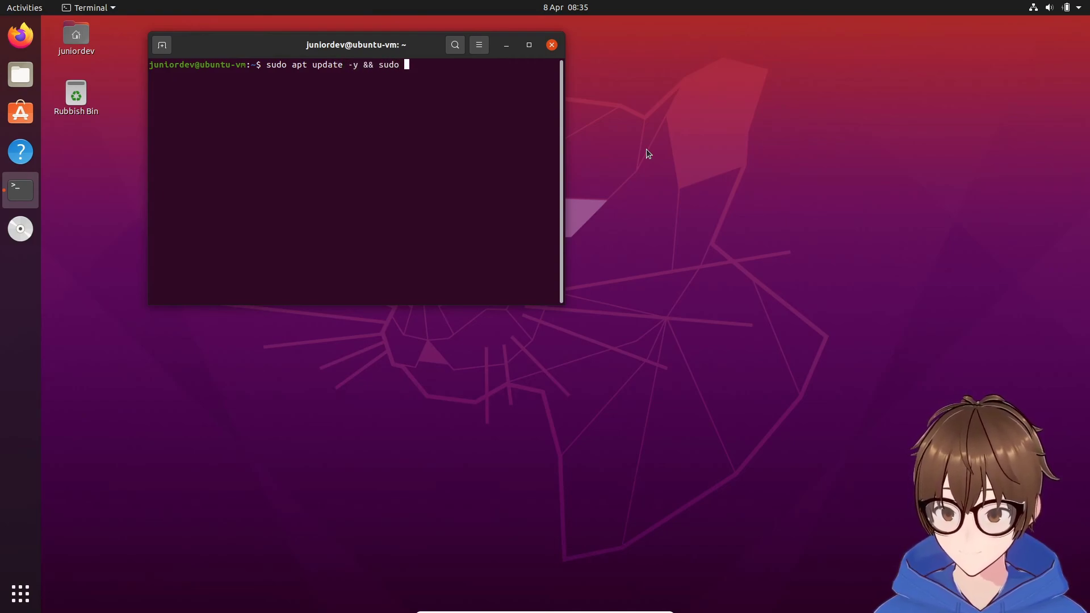
text(apt upgrade -y)
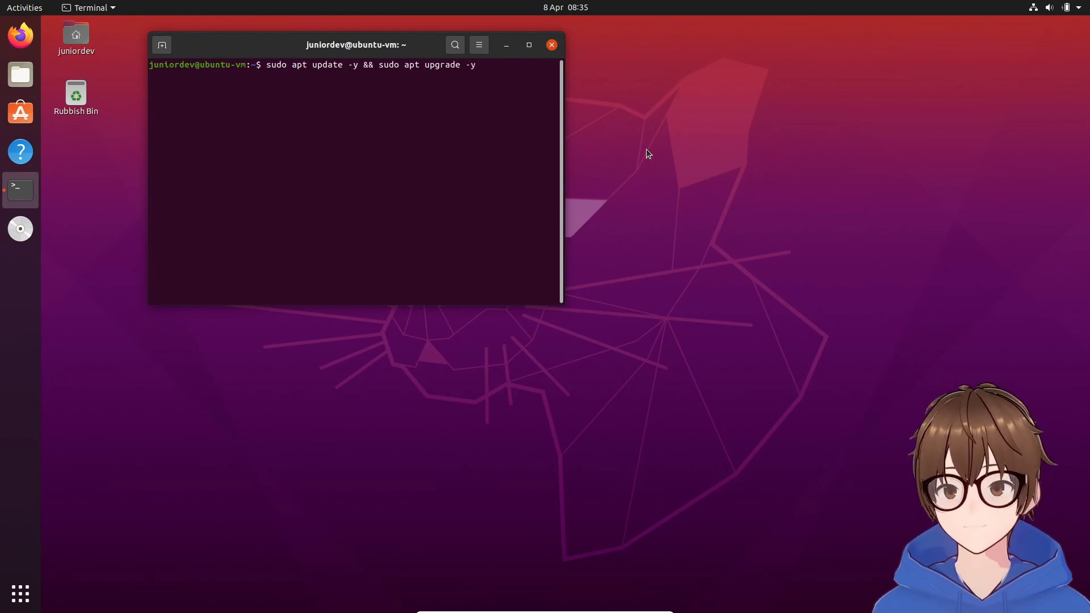
key(Return)
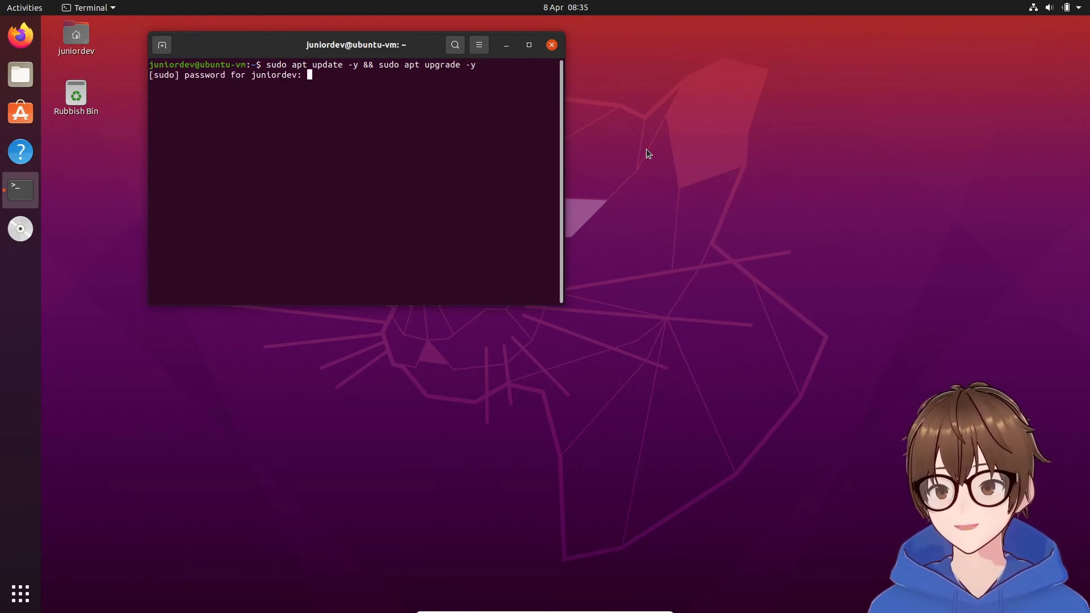
key(Return)
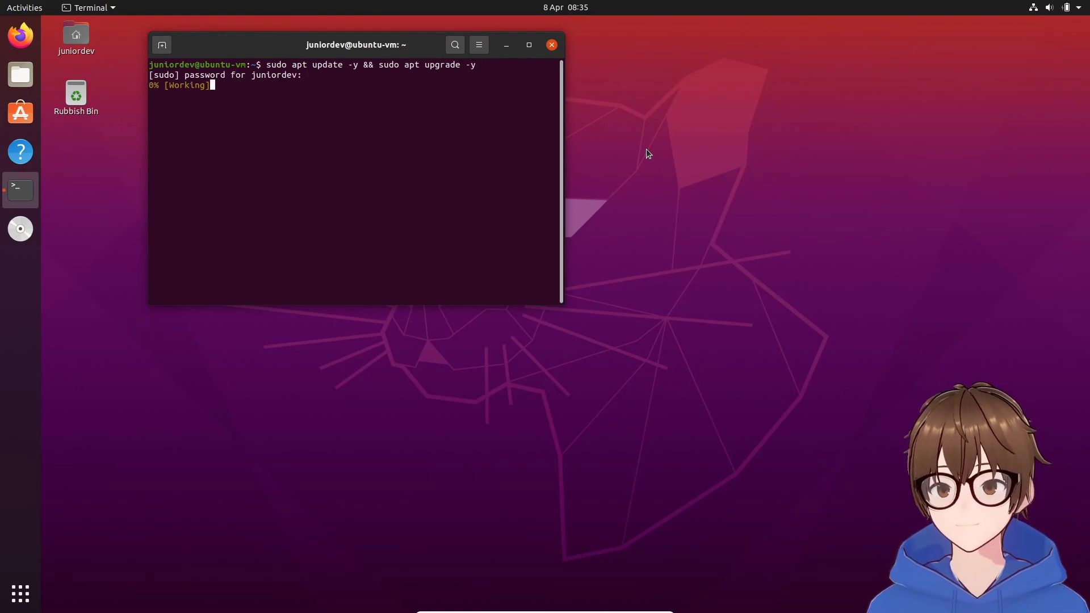